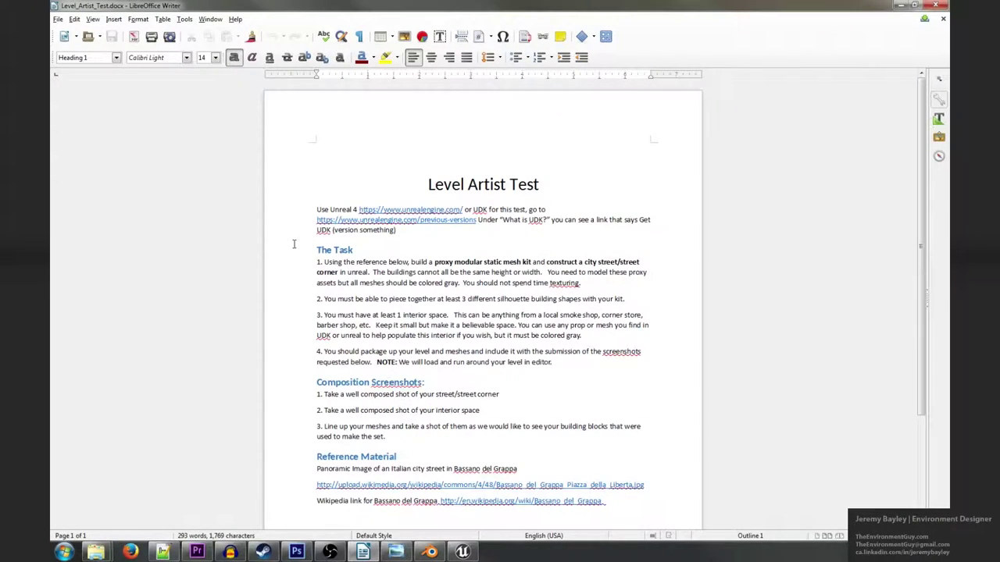
Step: Read through the Level Artist Test brief, from the task list down to the deadline note
scroll(745, 176, "down", 1)
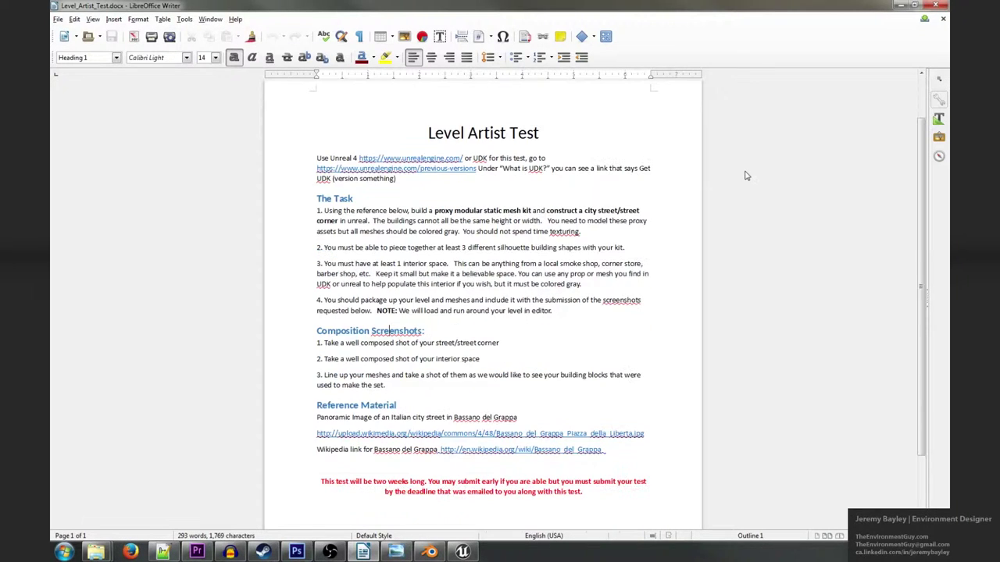
scroll(745, 176, "down", 1)
scroll(745, 175, "up", 1)
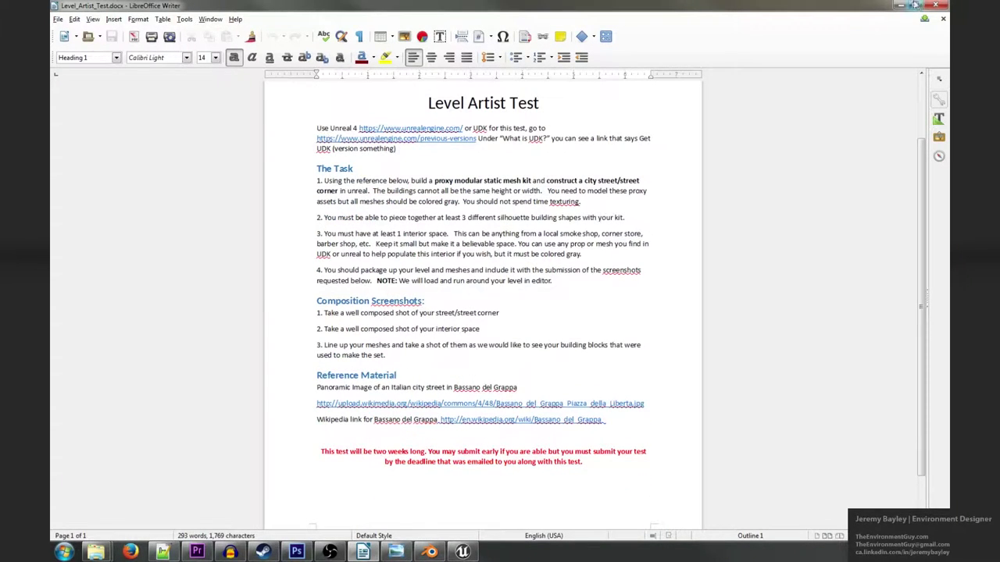
Step: Switch to Notepad++, maximize its window and review the "you are making" requirements in items.txt
left_click(900, 6)
left_click(162, 552)
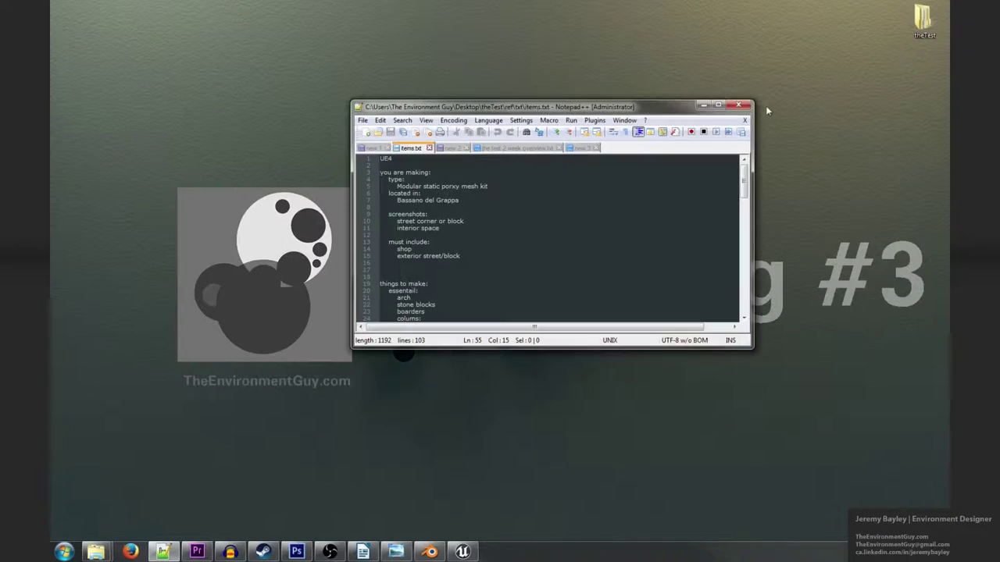
left_click(711, 105)
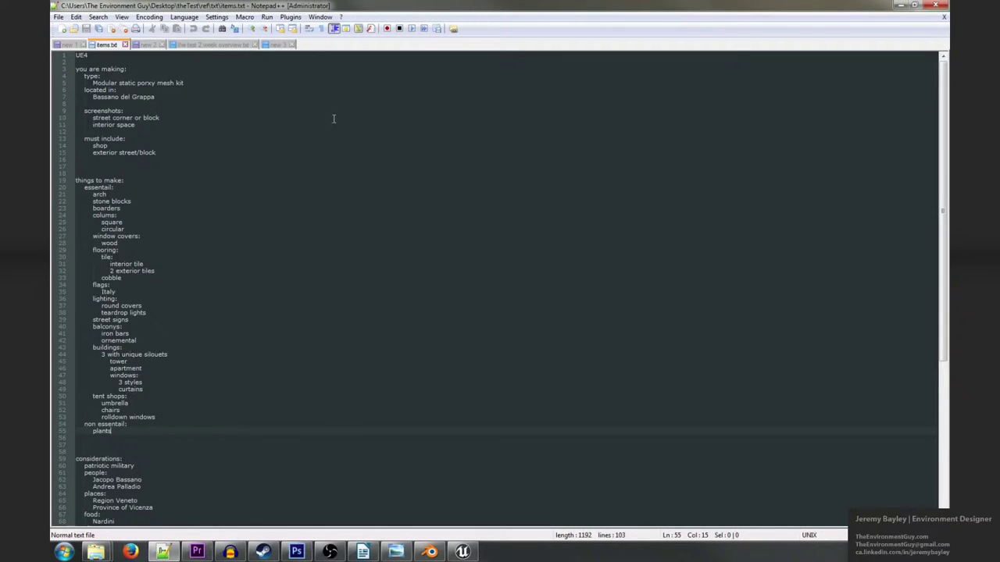
left_click_drag(77, 69, 172, 157)
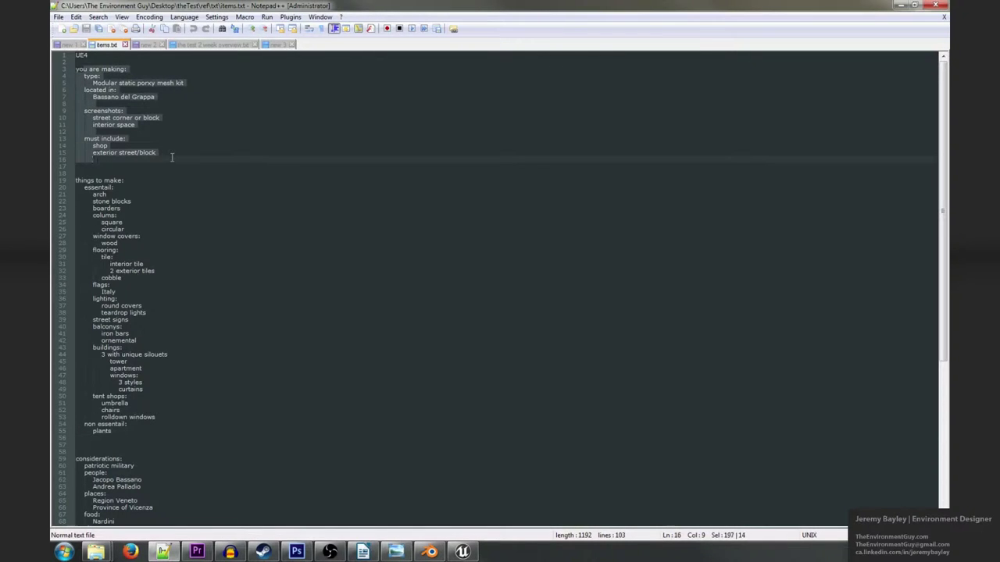
left_click(196, 167)
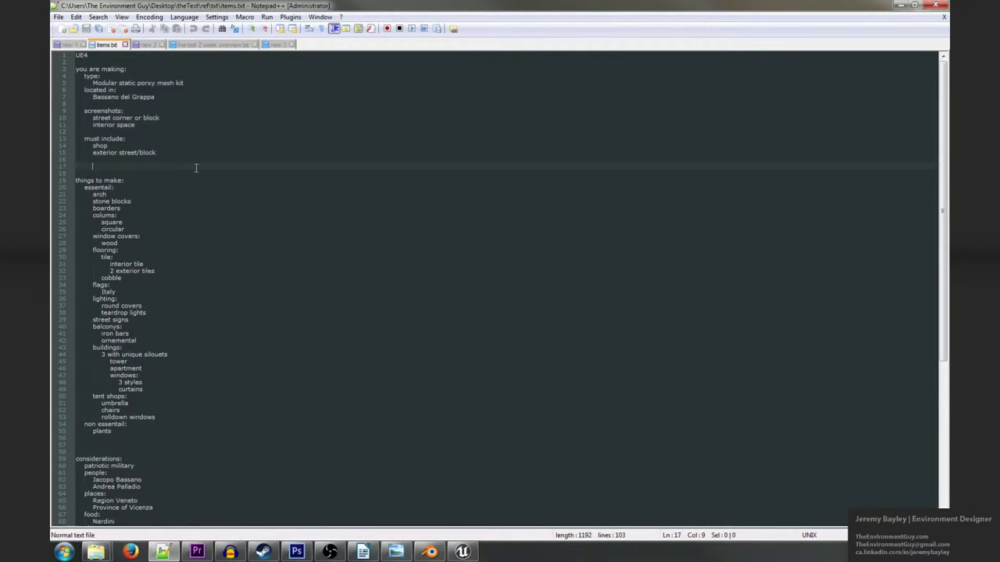
scroll(203, 172, "down", 1)
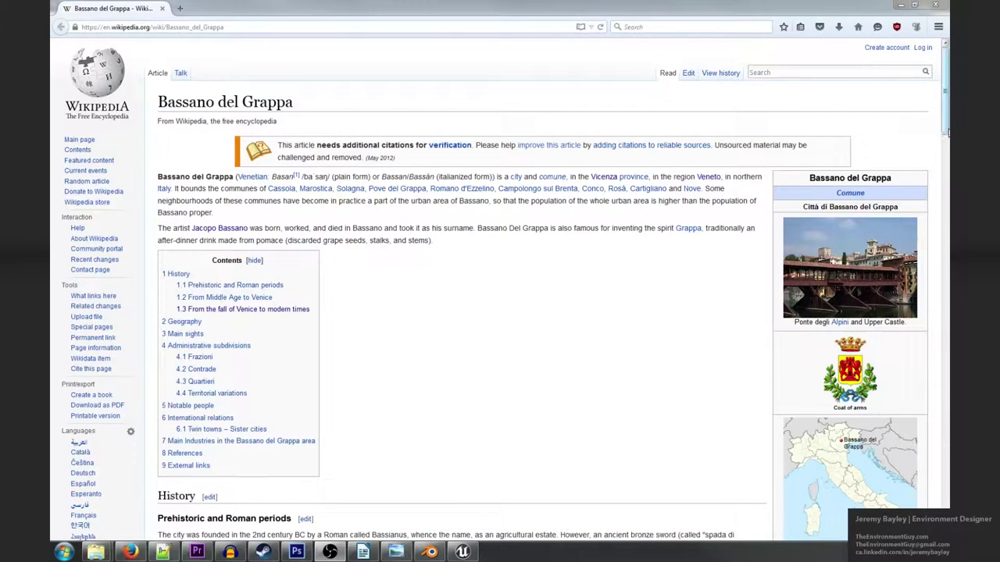
Step: Skim the Wikipedia article on Bassano del Grappa through its history, geography and main sights sections
left_click_drag(945, 121, 944, 132)
scroll(505, 291, "down", 4)
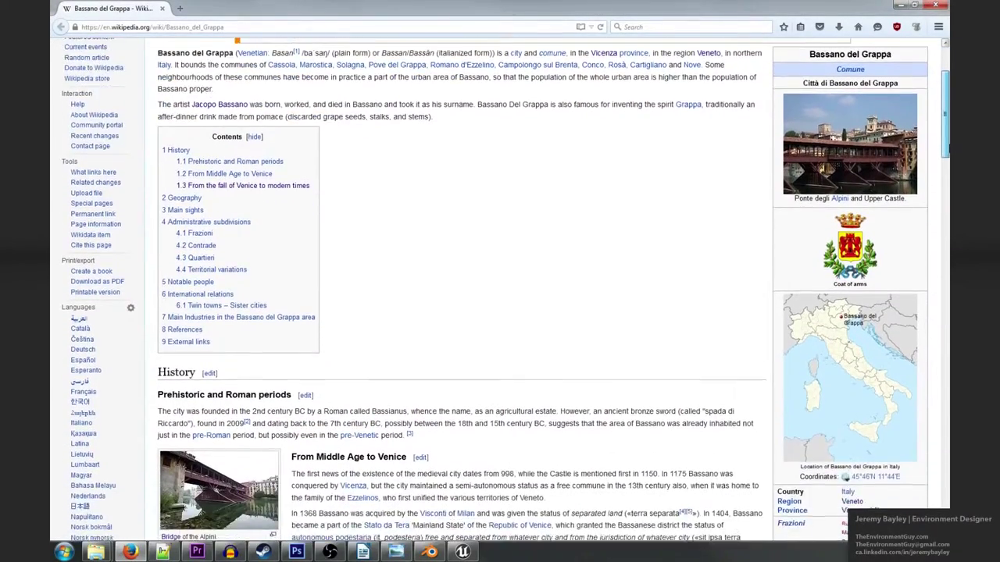
scroll(506, 290, "down", 3)
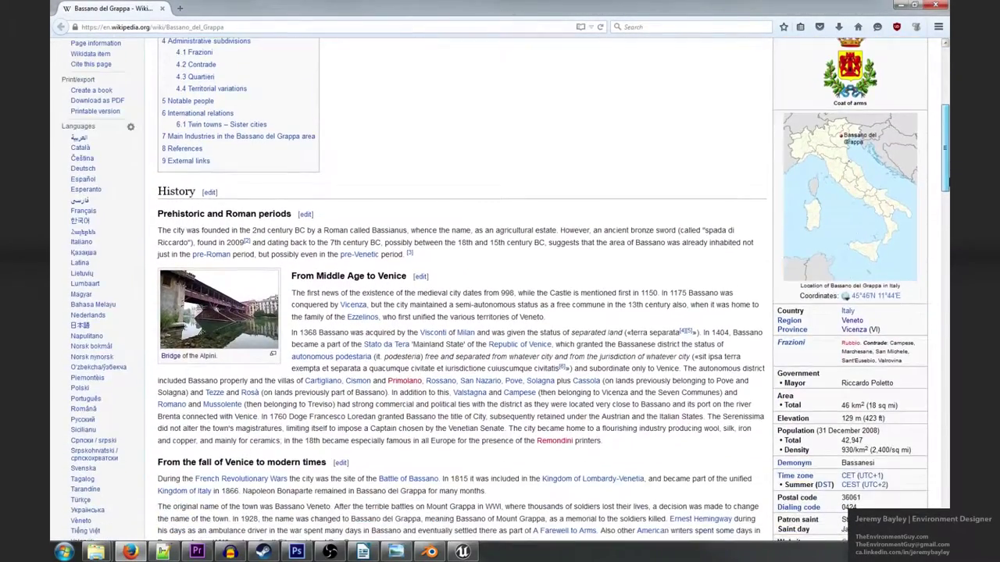
scroll(506, 290, "down", 5)
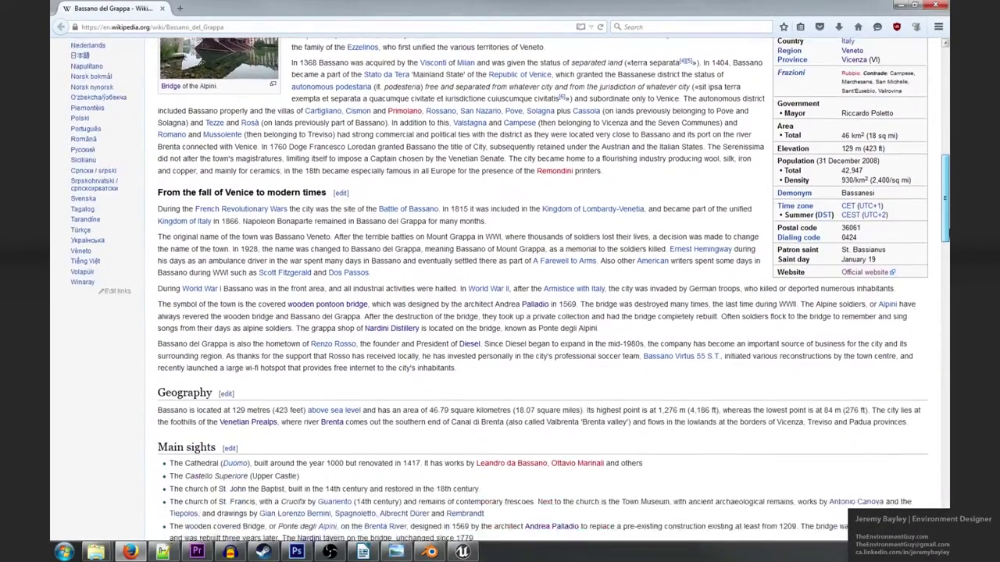
left_click_drag(946, 232, 948, 491)
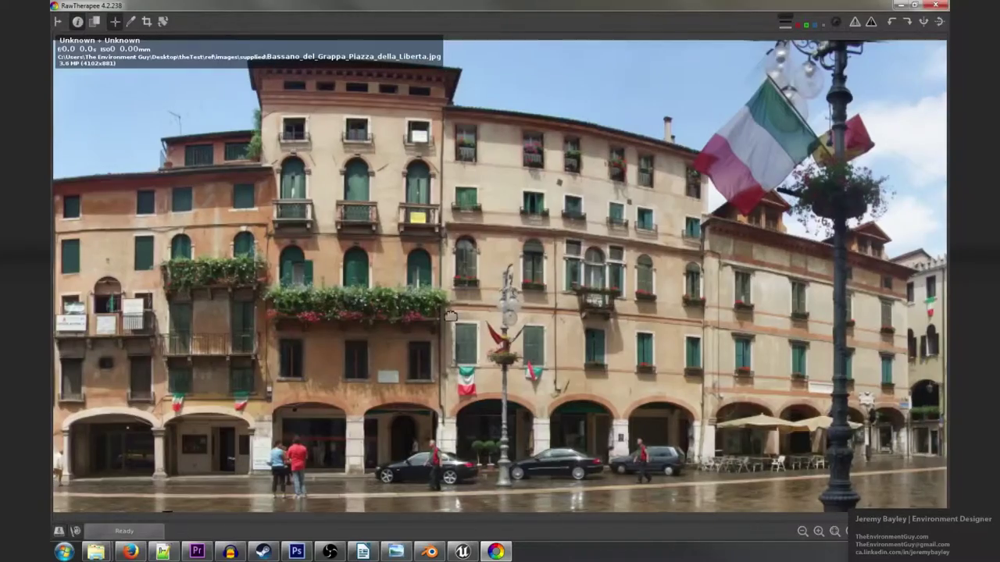
Step: Examine the buildings, arcades and street props along the full width of the Piazza della Liberta panorama
left_click_drag(387, 281, 614, 281)
left_click_drag(328, 282, 732, 281)
left_click_drag(539, 252, 548, 254)
left_click_drag(886, 241, 534, 240)
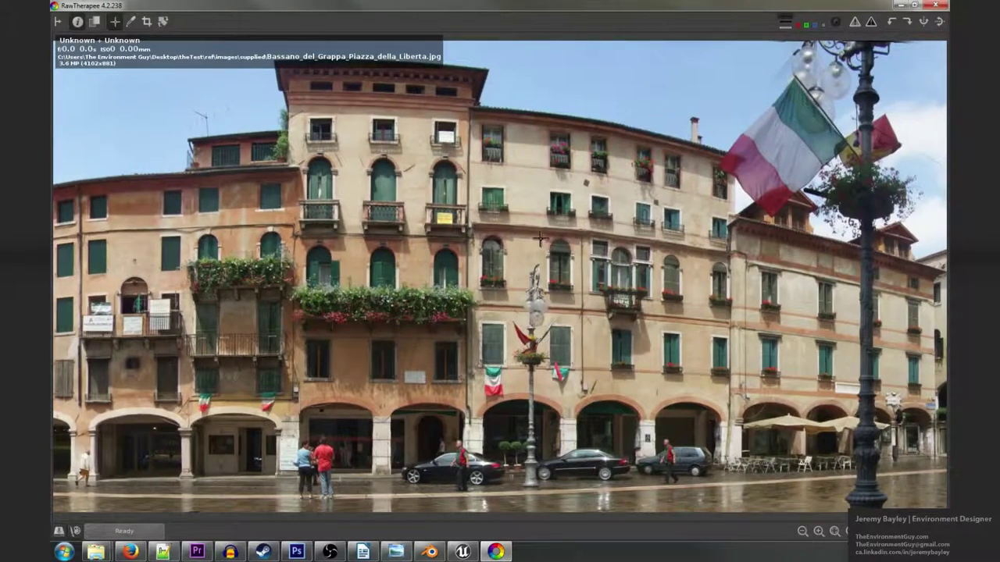
left_click_drag(540, 238, 712, 243)
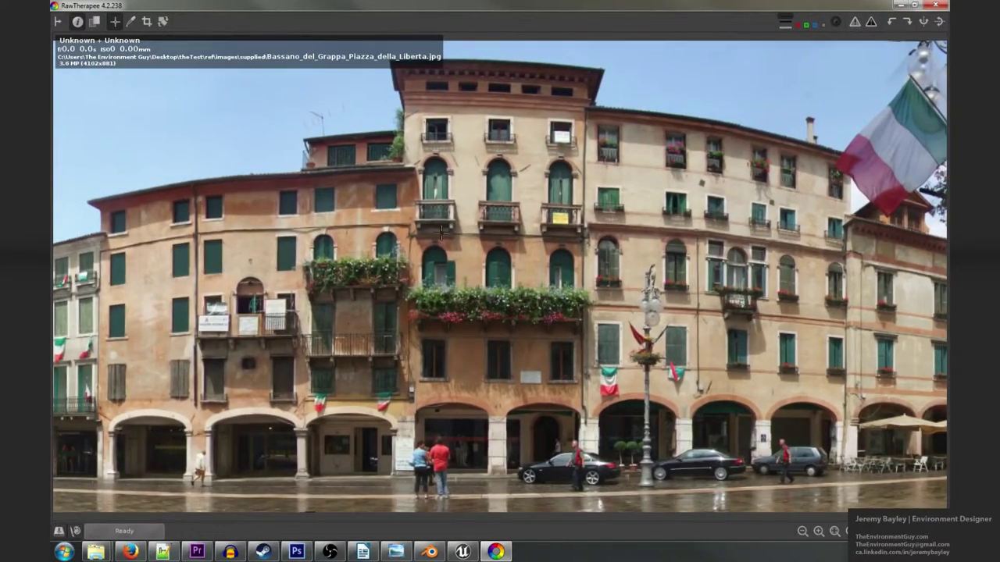
left_click_drag(250, 304, 505, 304)
left_click_drag(455, 224, 476, 225)
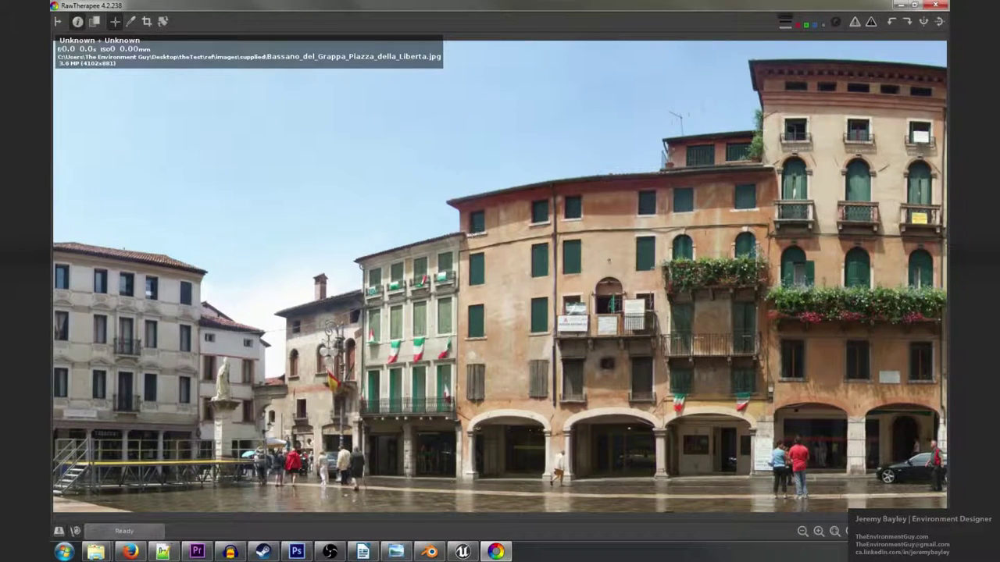
left_click_drag(515, 249, 435, 249)
left_click_drag(550, 247, 491, 246)
left_click_drag(608, 244, 455, 235)
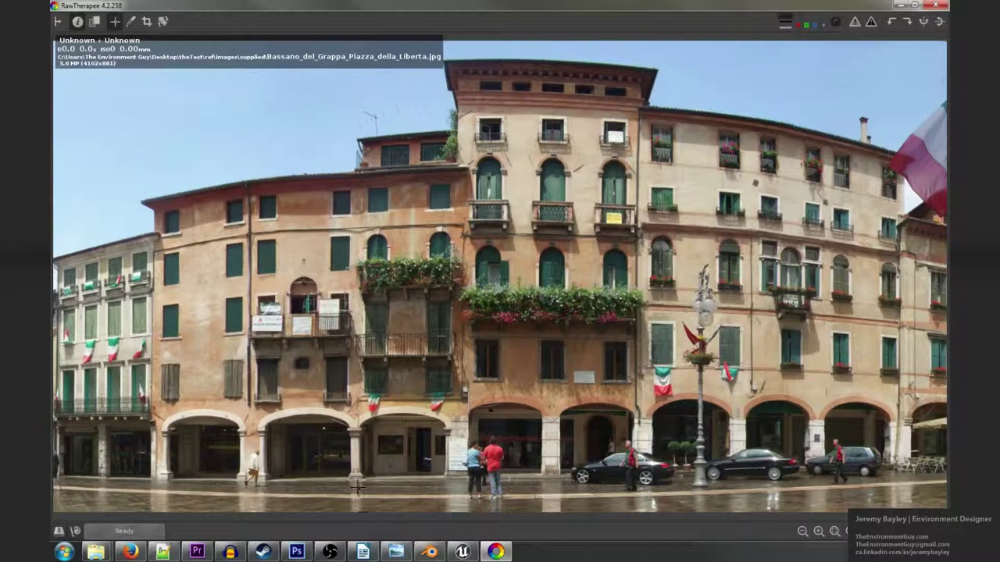
left_click_drag(580, 276, 549, 273)
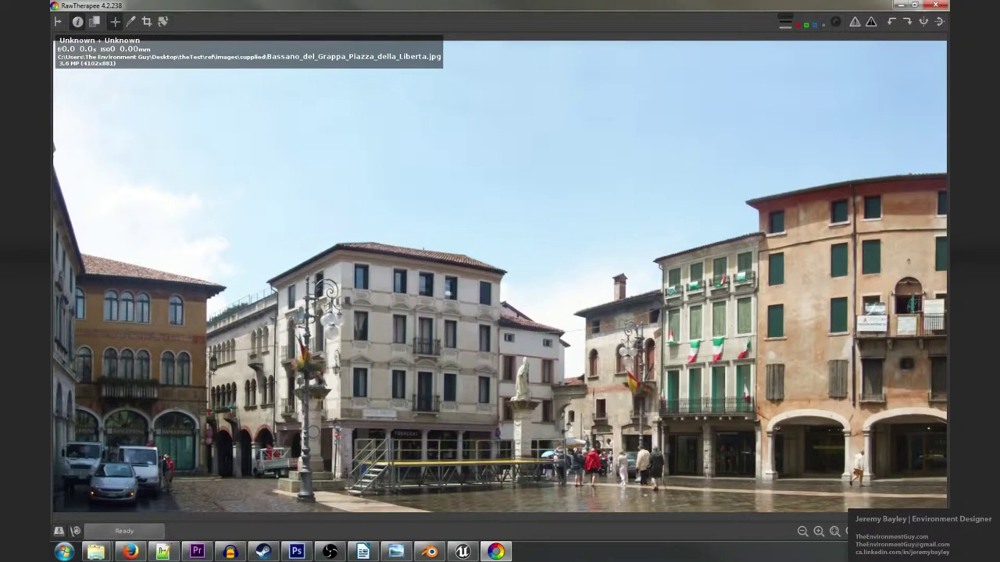
left_click_drag(591, 421, 69, 421)
left_click_drag(752, 444, 647, 445)
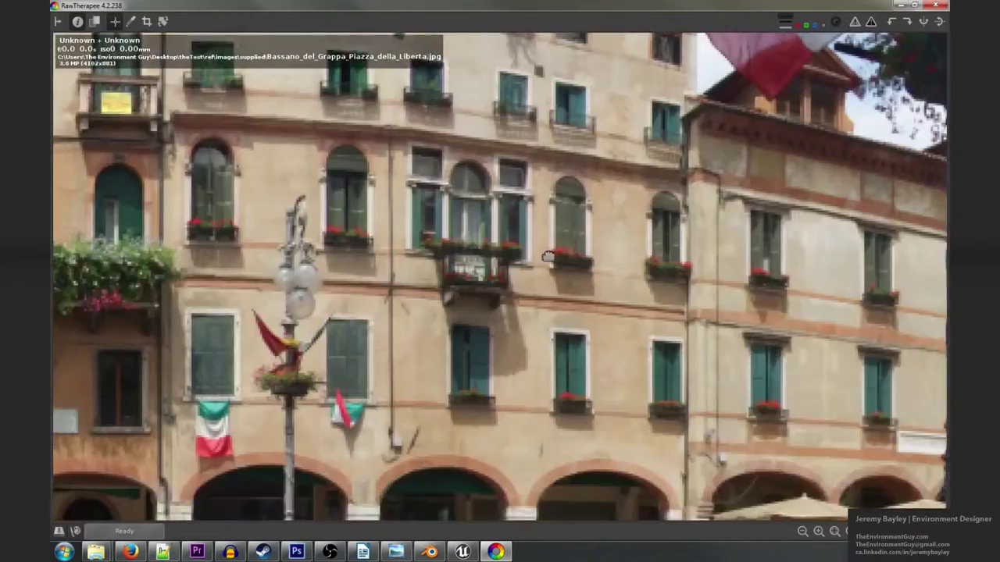
Step: Inspect the windows, balconies, arches and upper floors of the central facades in the panorama up close
left_click_drag(547, 256, 542, 283)
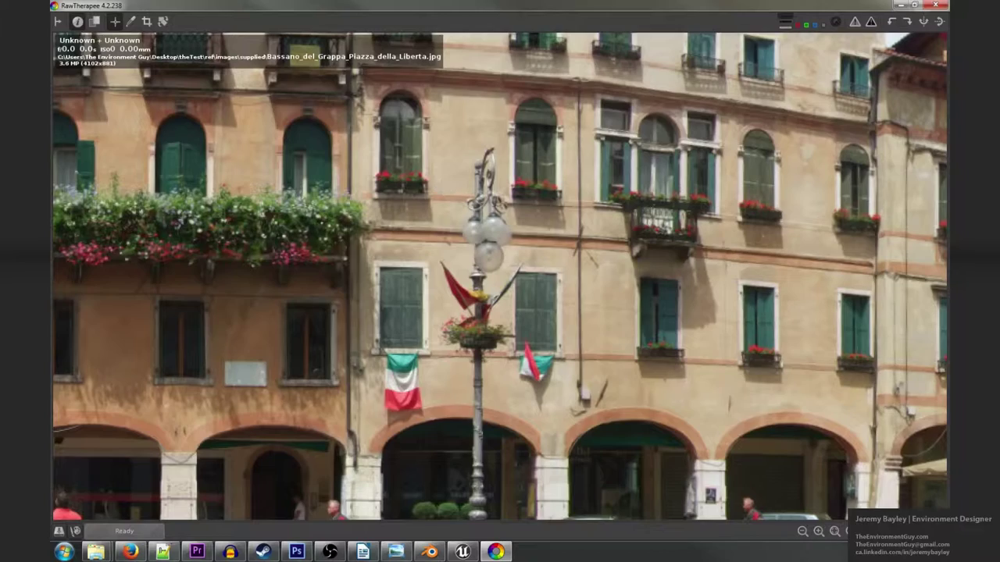
left_click_drag(442, 188, 425, 426)
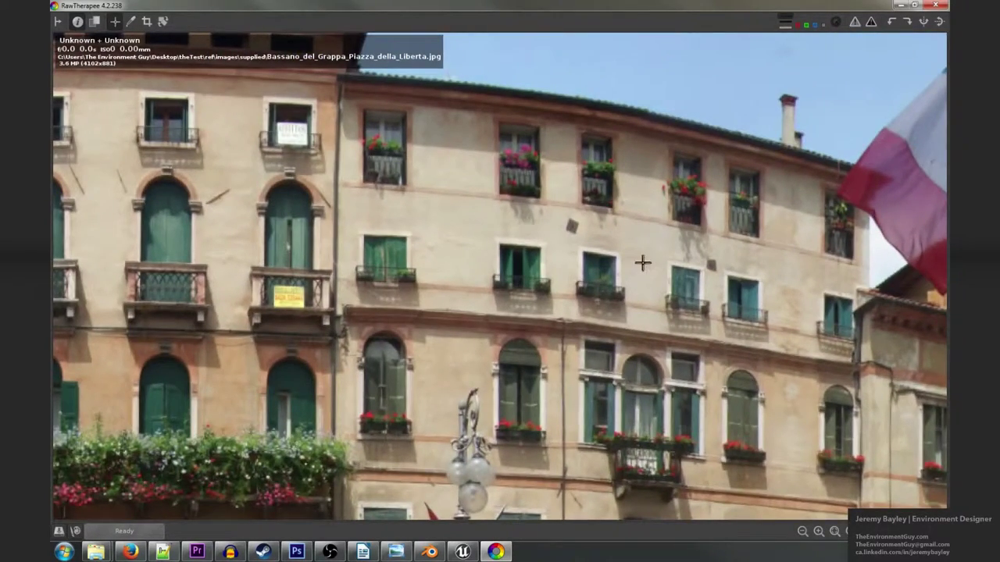
mouse_move(640, 263)
left_mouse_down()
mouse_move(613, 238)
mouse_move(589, 277)
mouse_move(649, 291)
mouse_move(636, 256)
mouse_move(641, 276)
left_mouse_up()
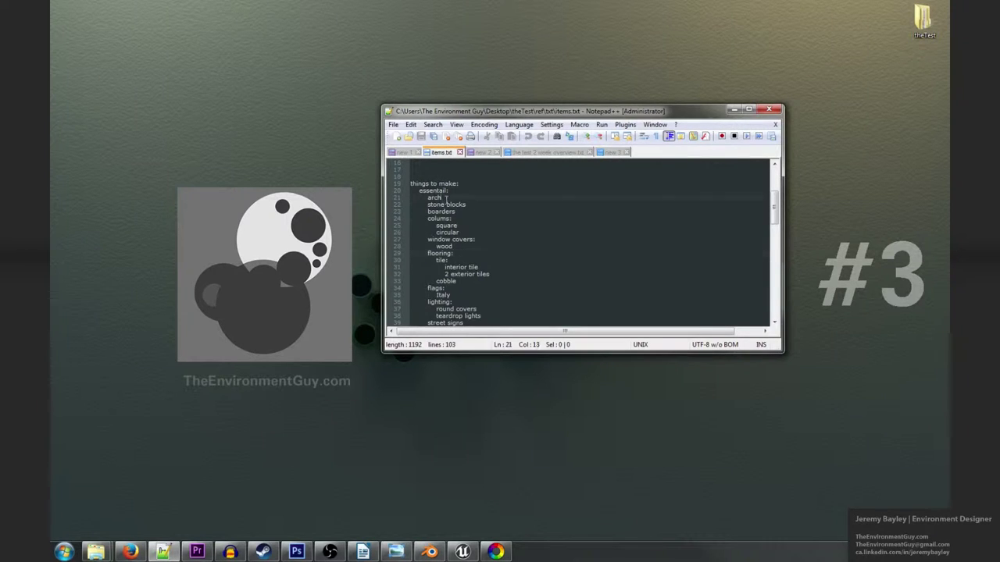
Step: Review the essential entries under "things to make" in items.txt, highlighting part of the list, and minimize the window
mouse_move(447, 197)
left_mouse_down()
mouse_move(433, 203)
mouse_move(452, 211)
mouse_move(442, 213)
left_mouse_up()
scroll(469, 227, "down", 1)
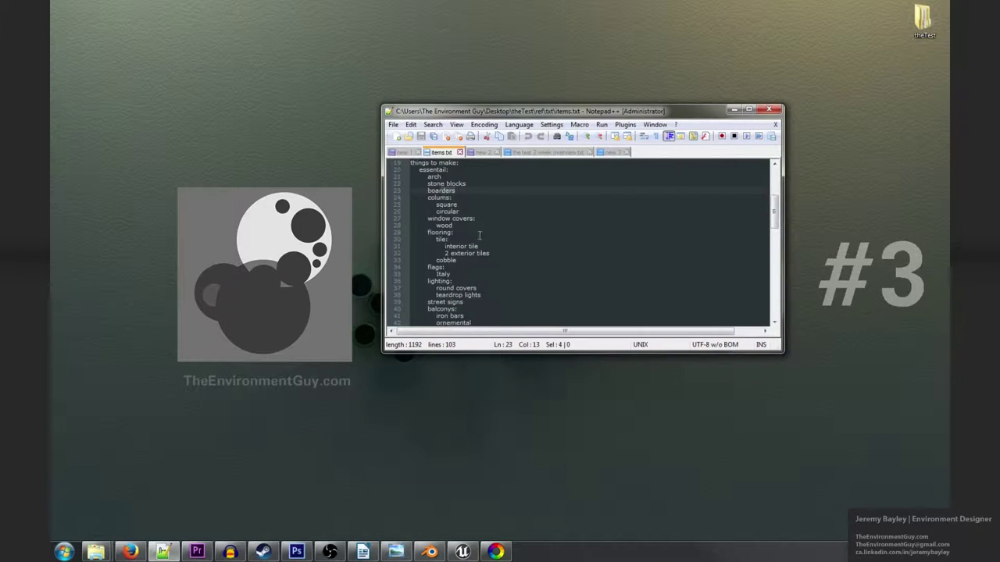
scroll(480, 236, "down", 1)
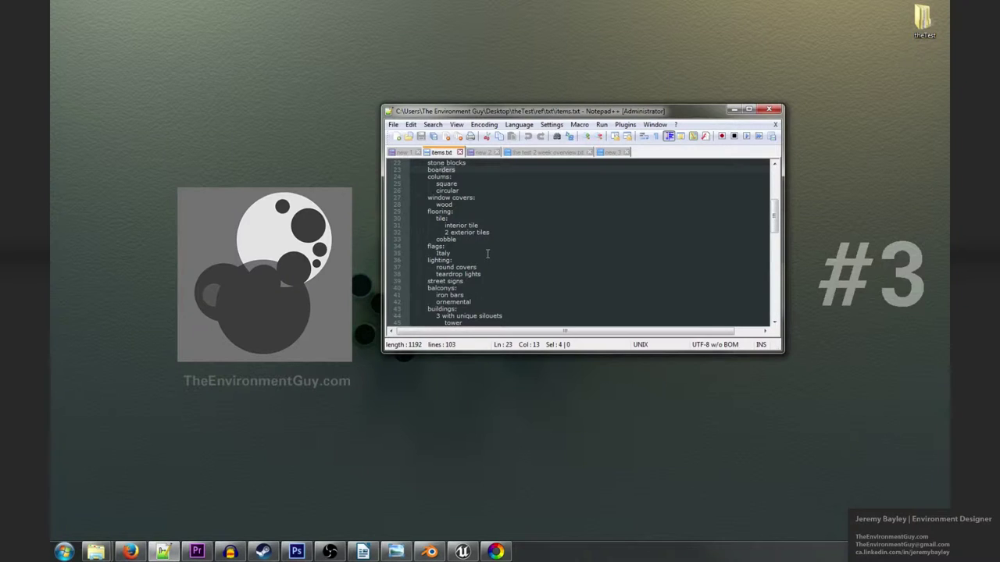
scroll(487, 254, "up", 2)
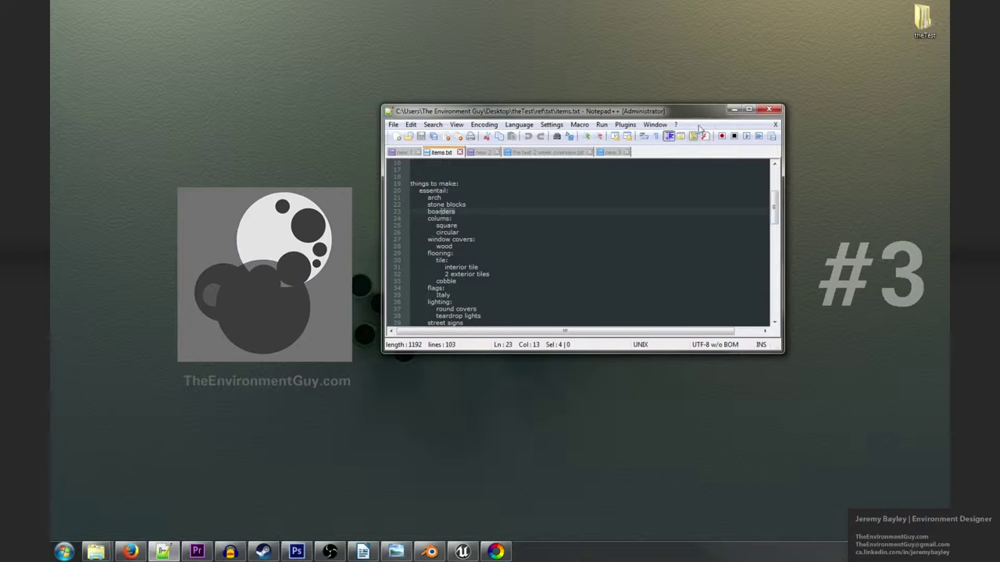
left_click(735, 110)
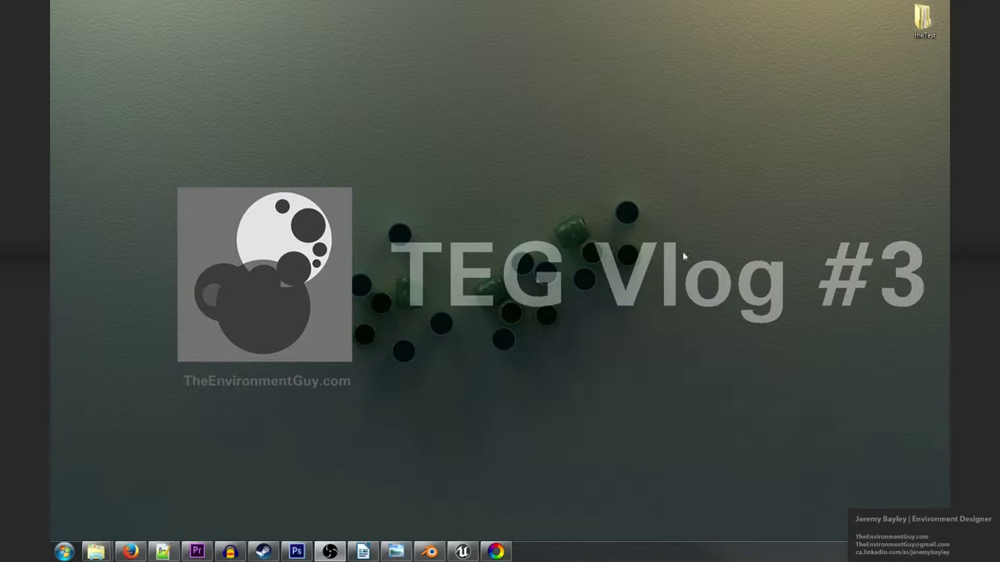
Step: Switch to the file explorer, go up to the reference images folder and open its arches subfolder
key("alt+Tab")
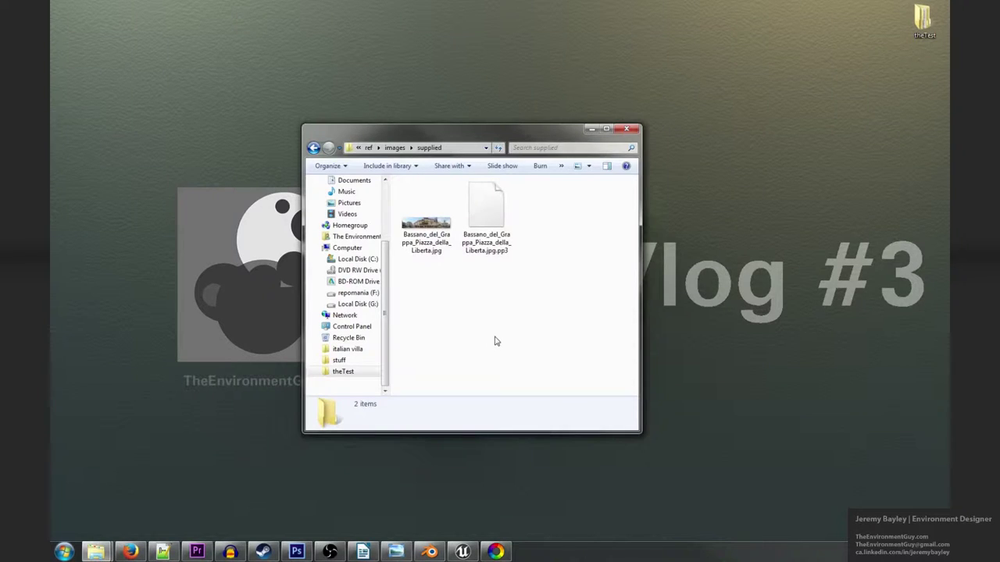
left_click(394, 147)
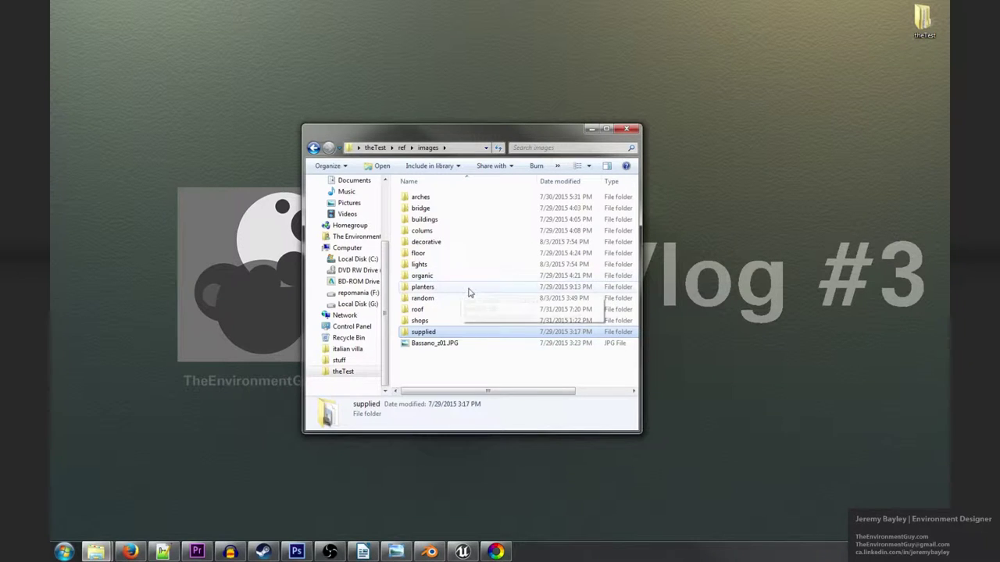
double_click(441, 200)
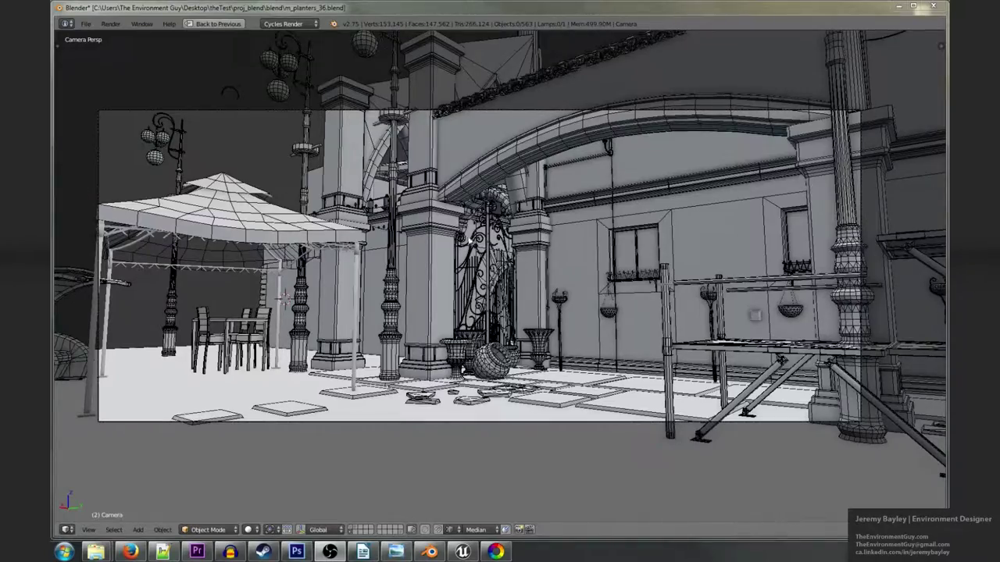
Step: Inspect the column capital, string lights and iron gate of the street scene in Blender up close
middle_click_drag(461, 239, 494, 260)
scroll(506, 270, "up", 3)
scroll(567, 312, "up", 4)
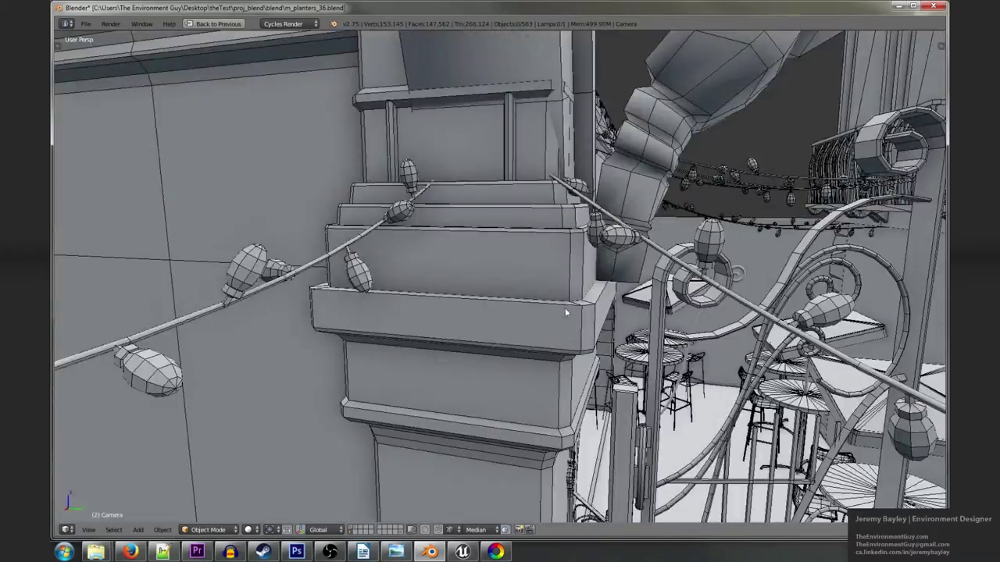
middle_click_drag(518, 304, 363, 316, "shift")
scroll(462, 171, "up", 1)
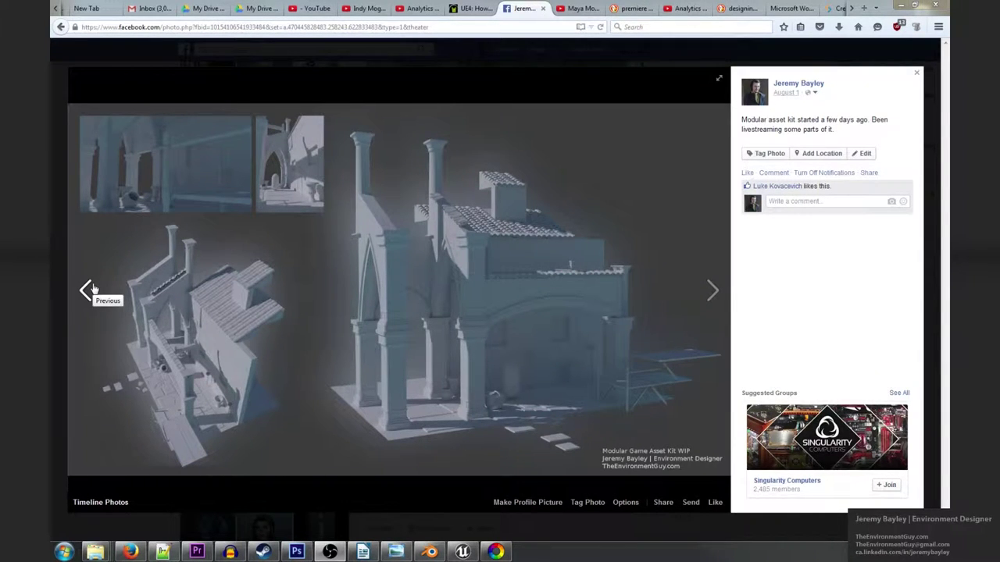
Step: Browse the modular asset kit's work-in-progress images in the Facebook timeline photos, going through the set and back
left_click(92, 289)
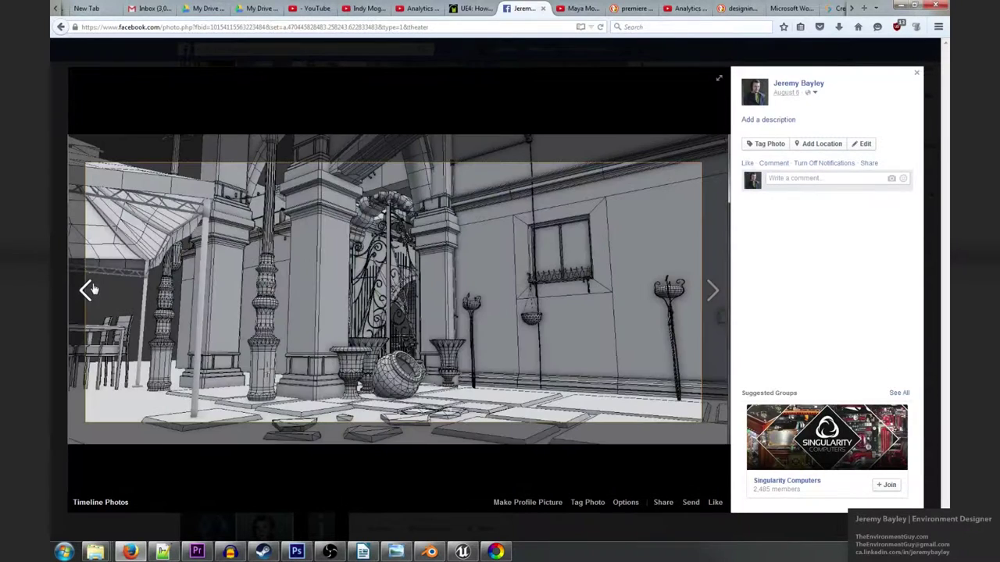
left_click(91, 289)
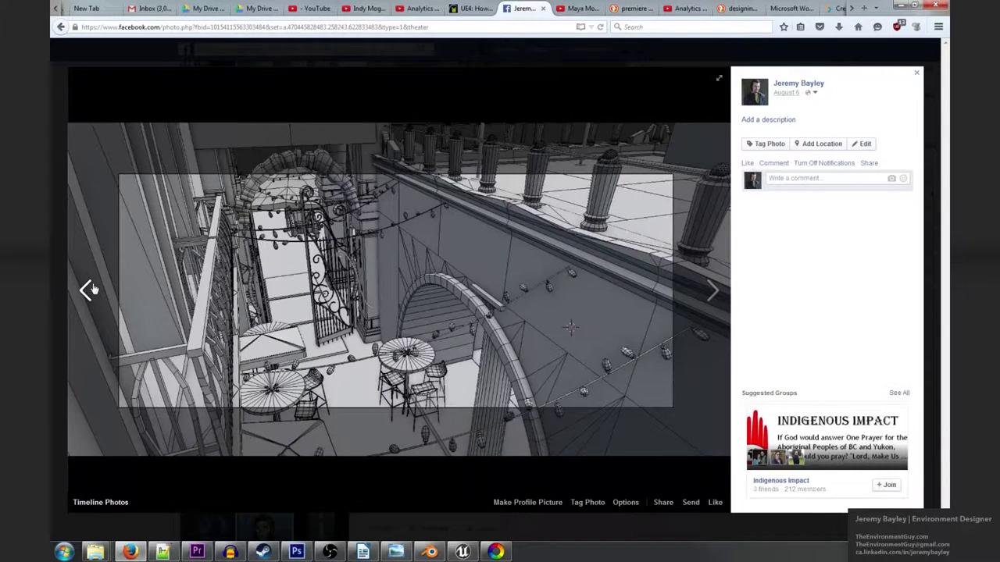
left_click(91, 289)
left_click(92, 289)
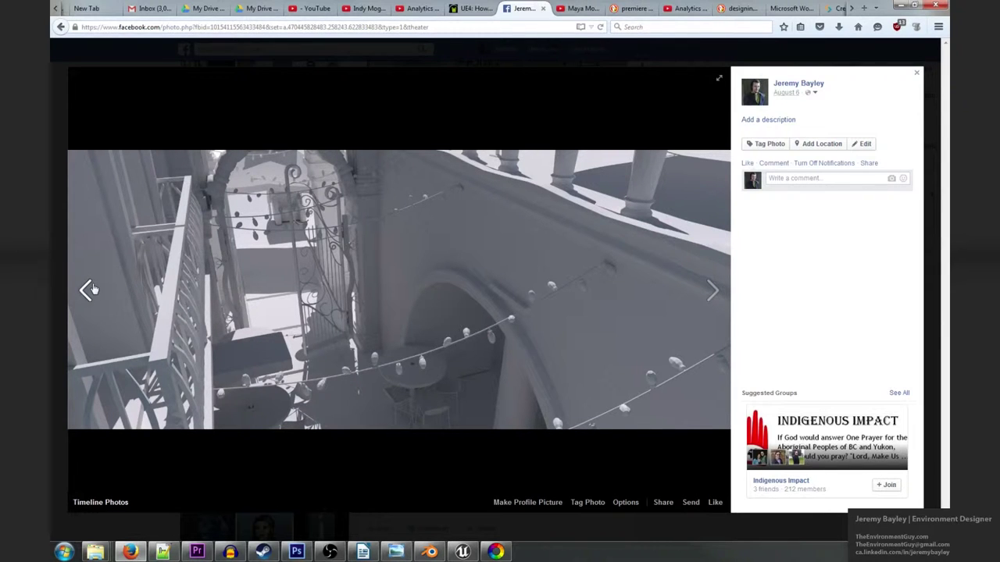
left_click(92, 289)
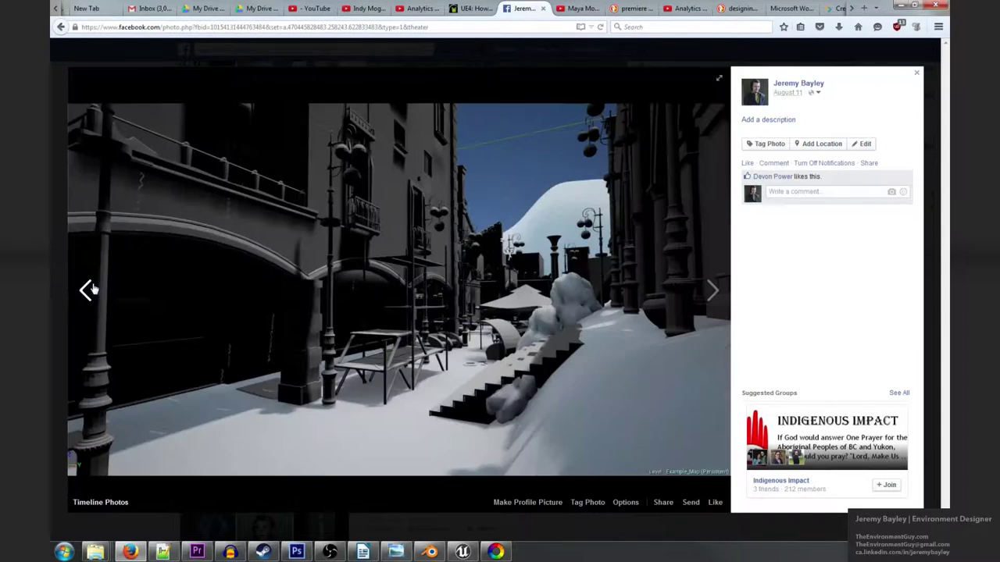
left_click(712, 291)
left_click(712, 293)
left_click(712, 294)
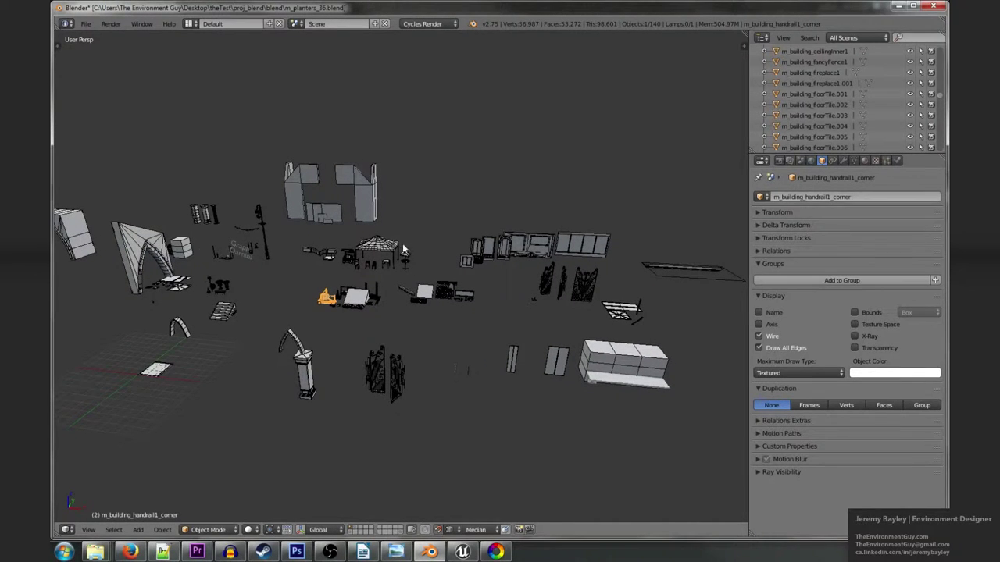
Step: Frame the selected m_building_handrail1_corner mesh among the modular kit pieces in Blender for a close look
middle_click_drag(350, 227, 399, 250)
key("KP_Decimal")
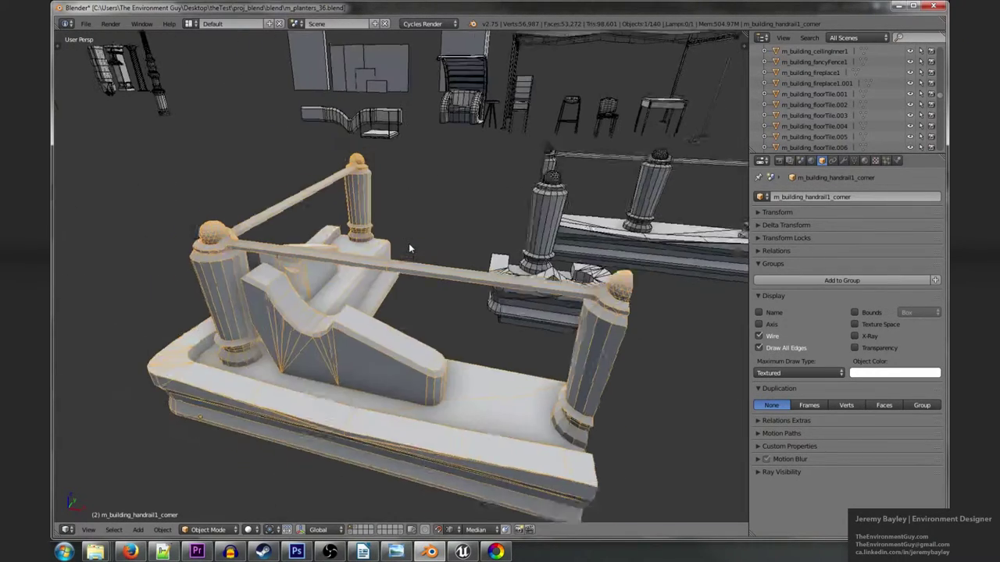
Step: Select the handrail end piece and the straight handrail section in turn to present the handrail set
scroll(412, 244, "down", 3)
scroll(491, 213, "down", 1)
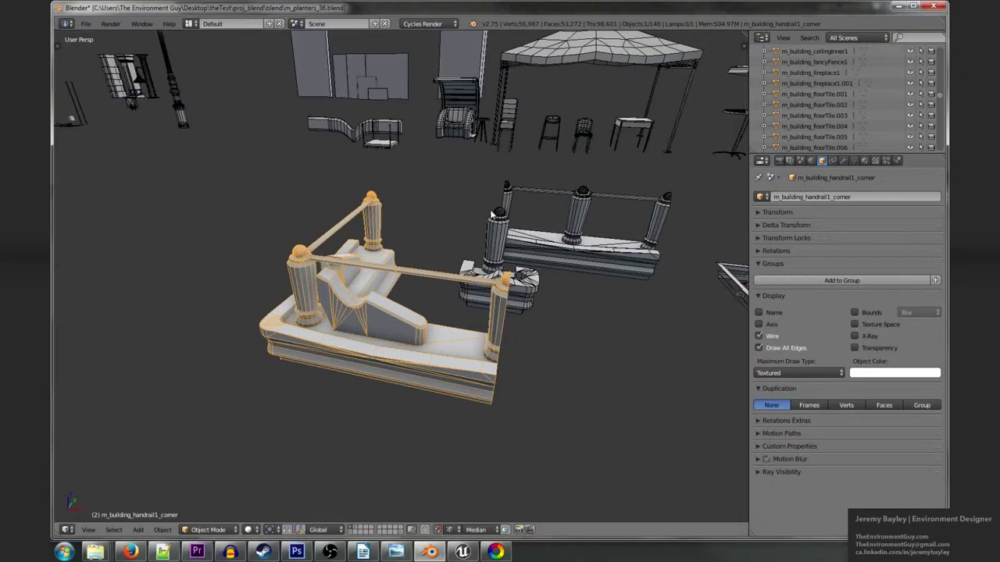
right_click(518, 294)
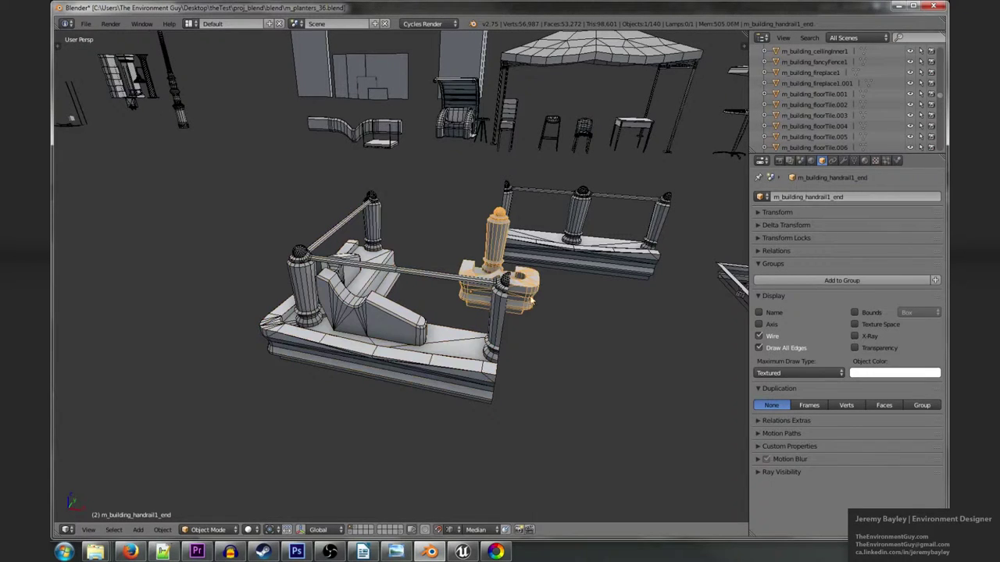
right_click(614, 247)
Step: Nudge the m_furnature_dinnerchair1 mesh under the tent slightly and frame it for a close look
scroll(585, 202, "down", 4)
right_click(514, 175)
key("g")
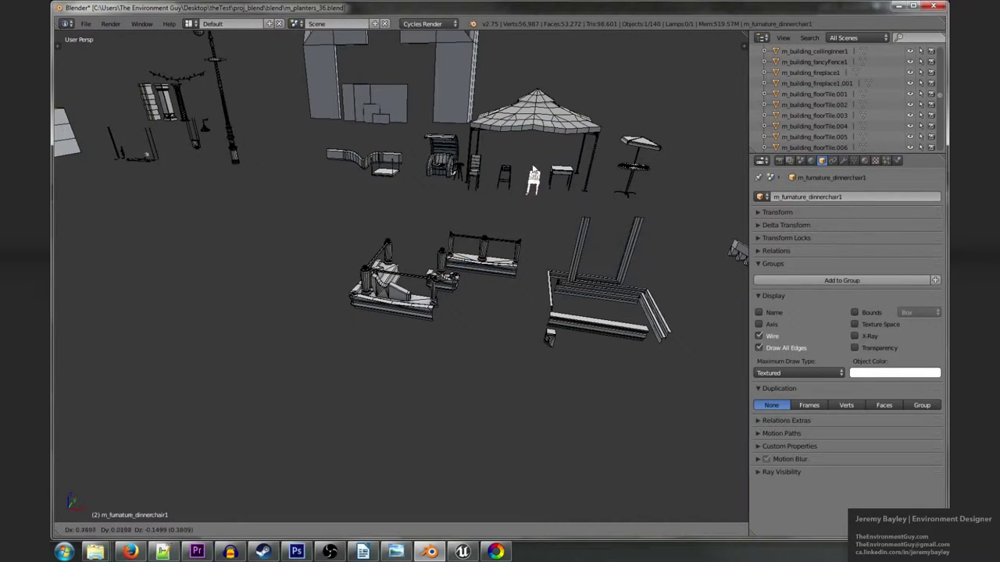
left_click(539, 165)
key("KP_Decimal")
scroll(545, 167, "down", 5)
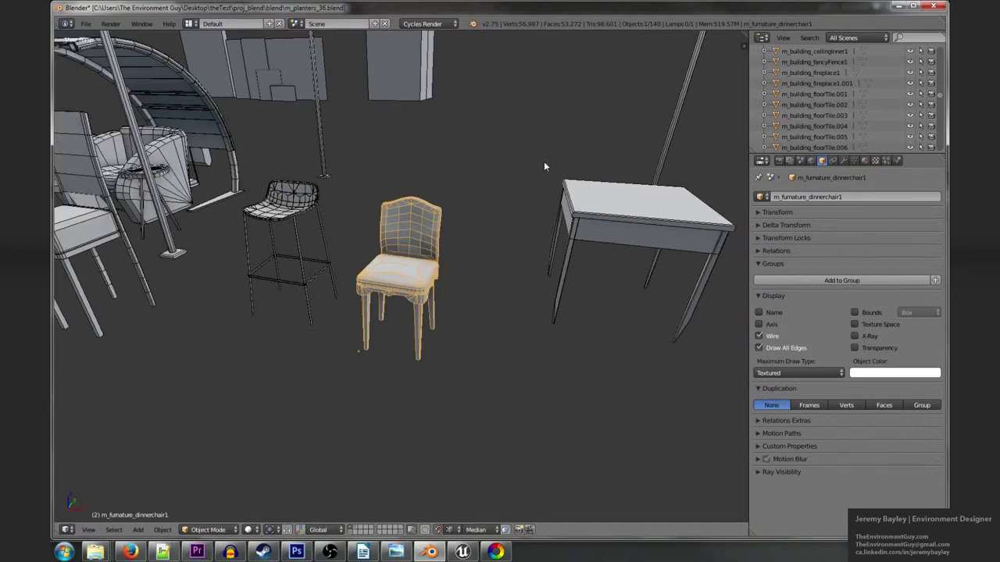
middle_click_drag(578, 180, 560, 223)
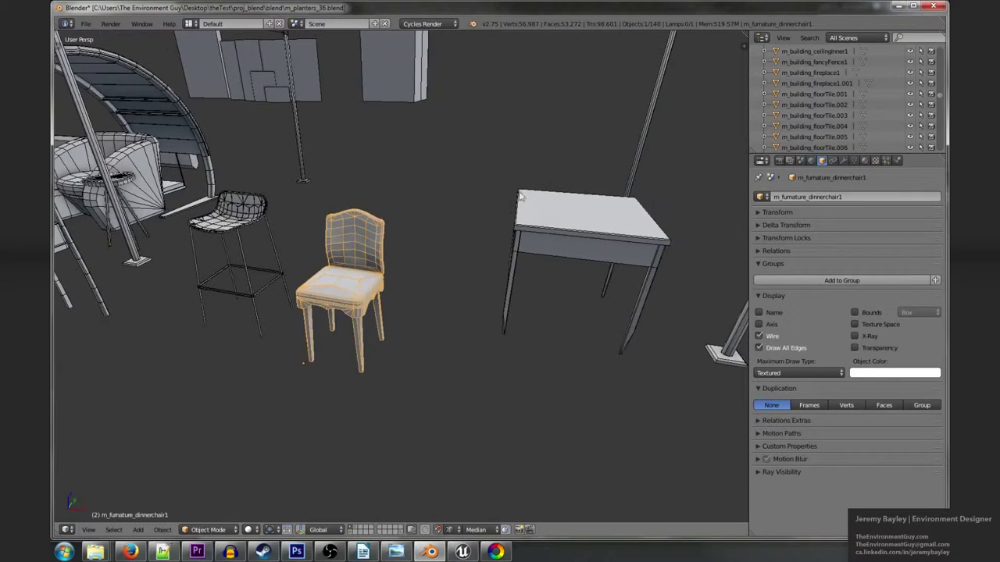
Step: Select the dinner table, the bar stool and the loveseat one after another to show each furniture mesh
right_click(560, 222)
middle_click_drag(295, 193, 454, 224, "shift")
right_click(398, 225)
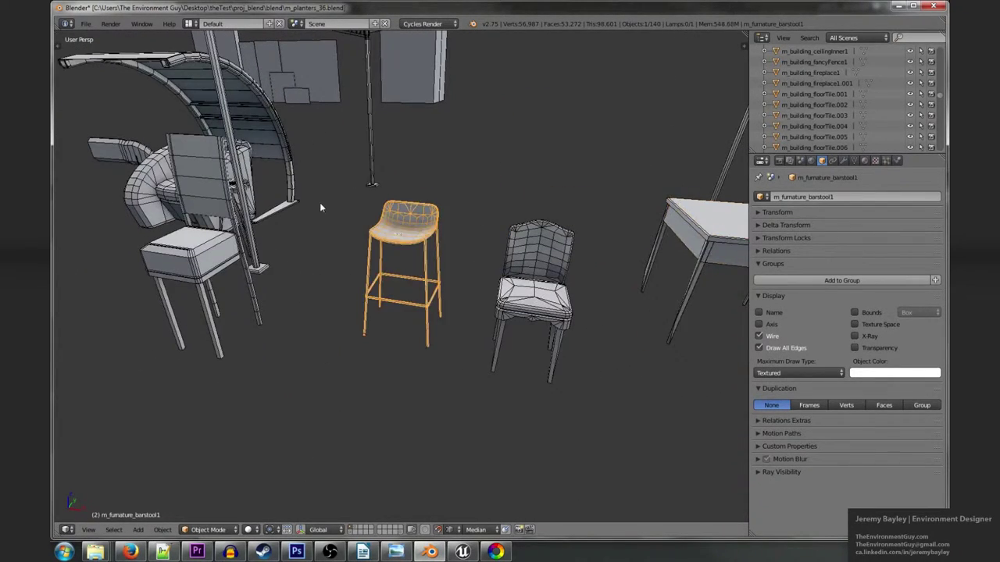
middle_click_drag(257, 187, 373, 233)
right_click(288, 180)
right_click(373, 234)
Step: Examine the tent and furniture group from outside and select the round outdoor table beneath the umbrella
middle_click_drag(264, 208, 535, 309)
scroll(535, 309, "down", 3)
middle_click_drag(599, 267, 290, 276, "shift")
scroll(446, 288, "down", 1)
middle_click_drag(523, 291, 370, 258, "shift")
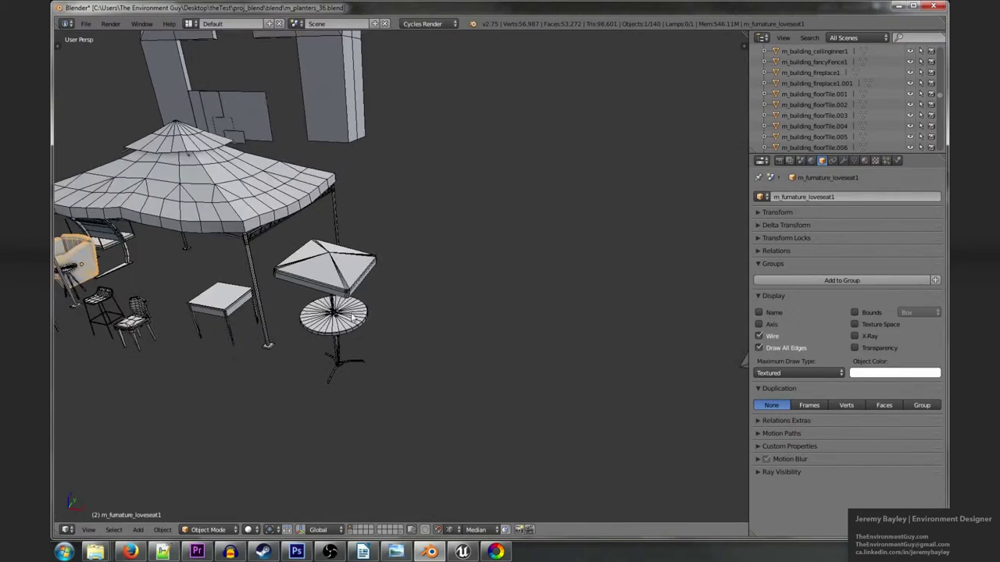
right_click(353, 314)
Step: Select the arched window m_window3_1x2 and the commercial window m_building_windowComercial2 in the window set
scroll(354, 312, "down", 6)
middle_click_drag(353, 313, 458, 238)
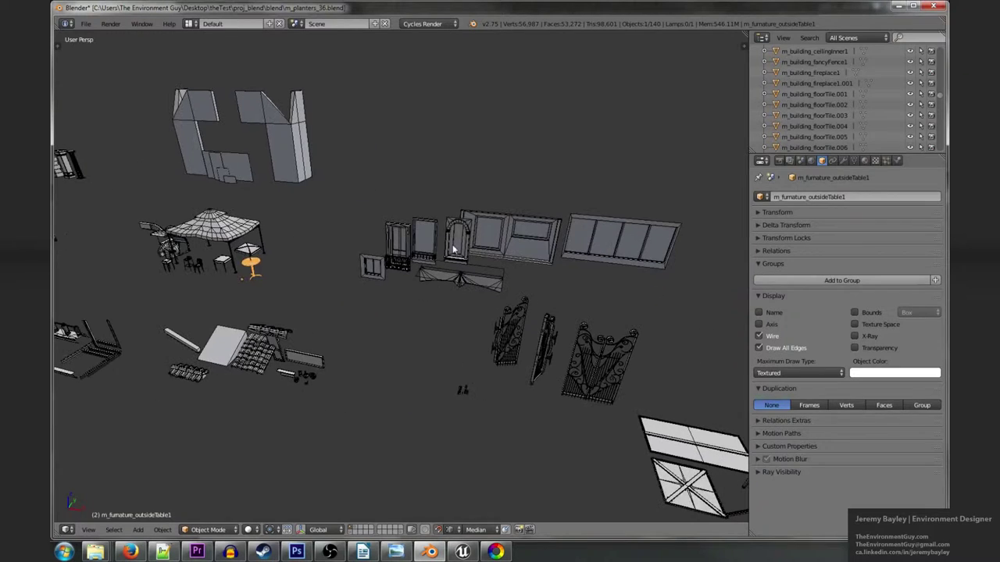
right_click(458, 238)
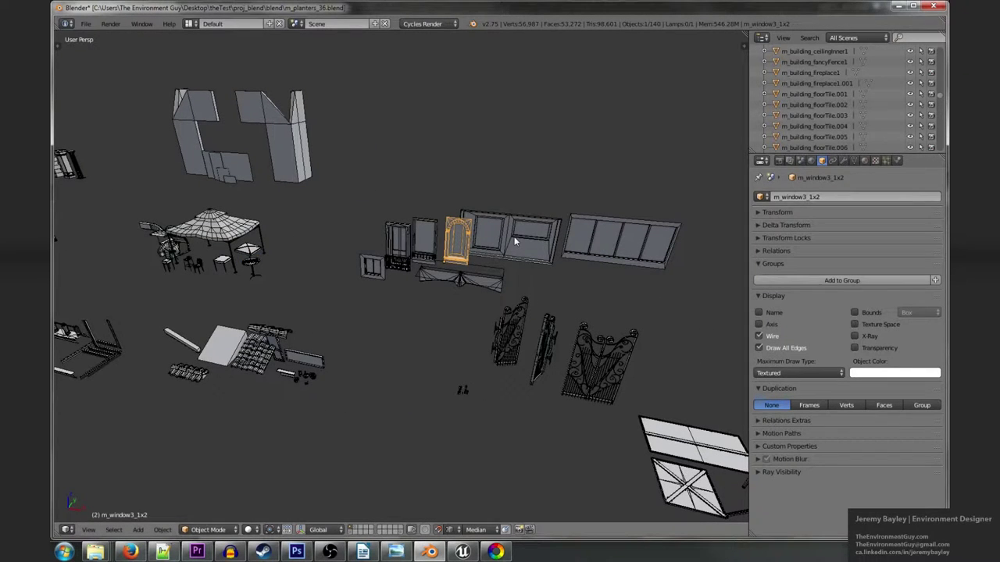
right_click(514, 242)
middle_click_drag(515, 241, 424, 270)
scroll(385, 271, "up", 3)
scroll(422, 272, "up", 2)
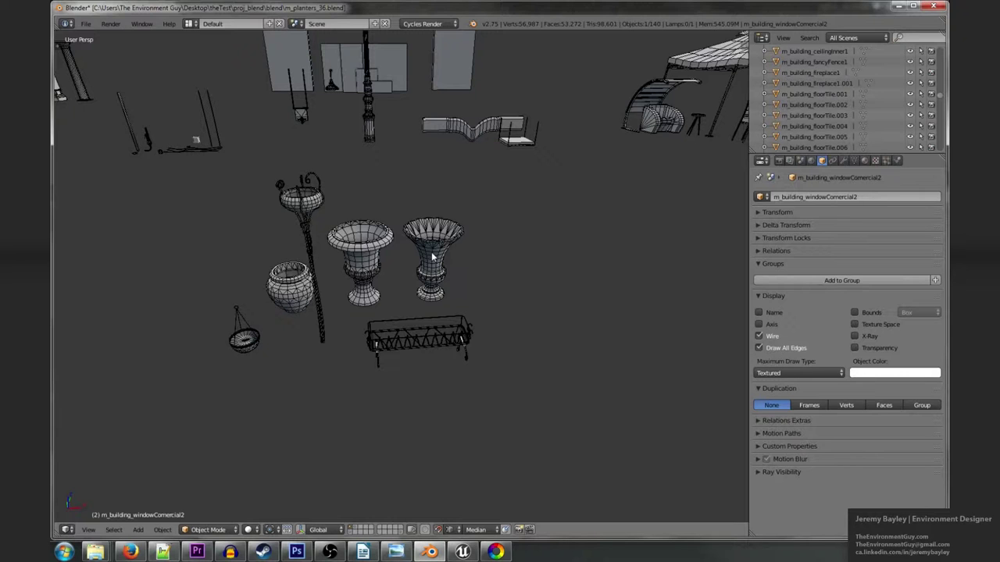
Step: Inspect the ornament planters, selecting the two footed urns, the round pot and the tall stand planter in turn
right_click(432, 258)
middle_click_drag(432, 258, 473, 194)
scroll(473, 194, "up", 2)
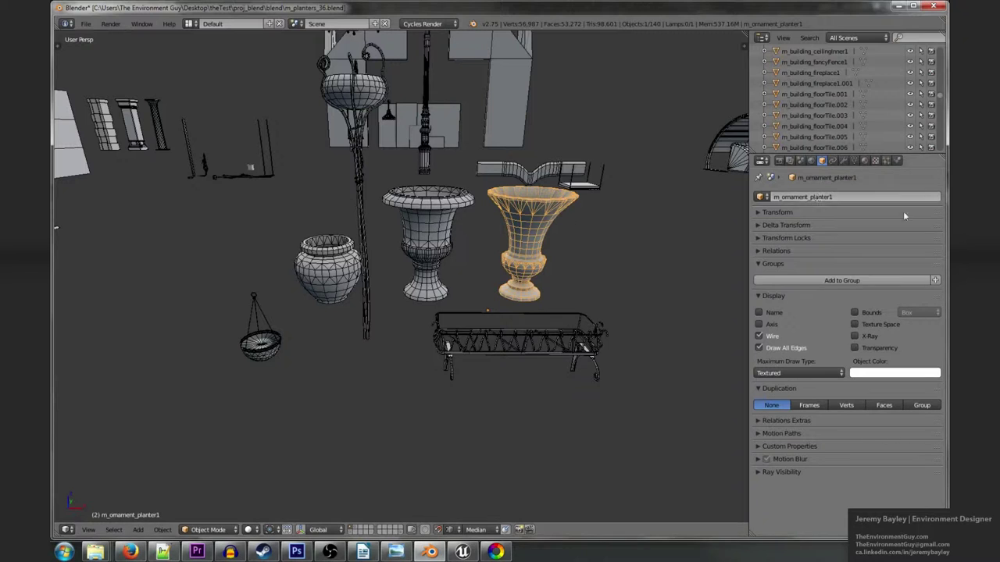
right_click(449, 224)
right_click(328, 268)
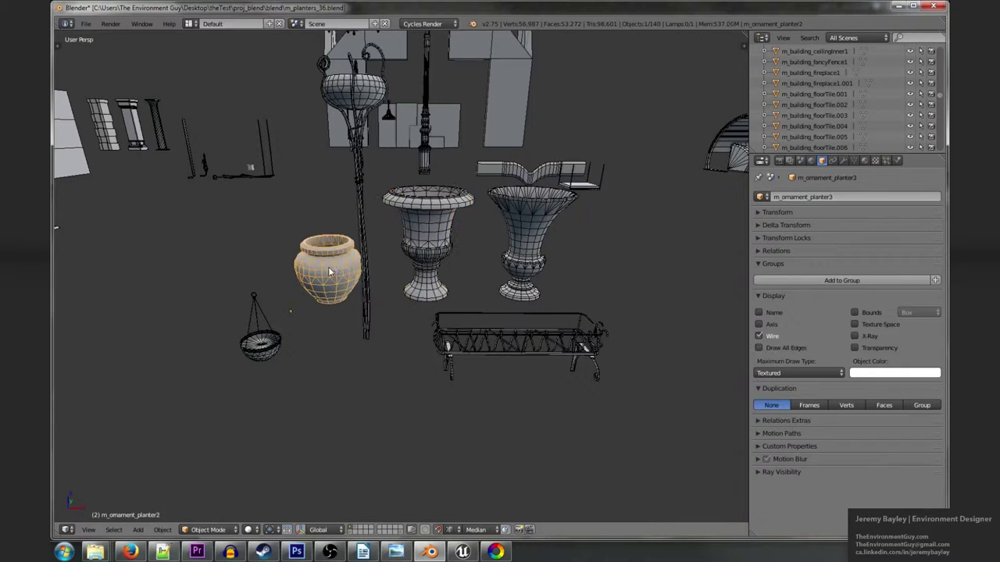
right_click(374, 97)
scroll(449, 205, "down", 3)
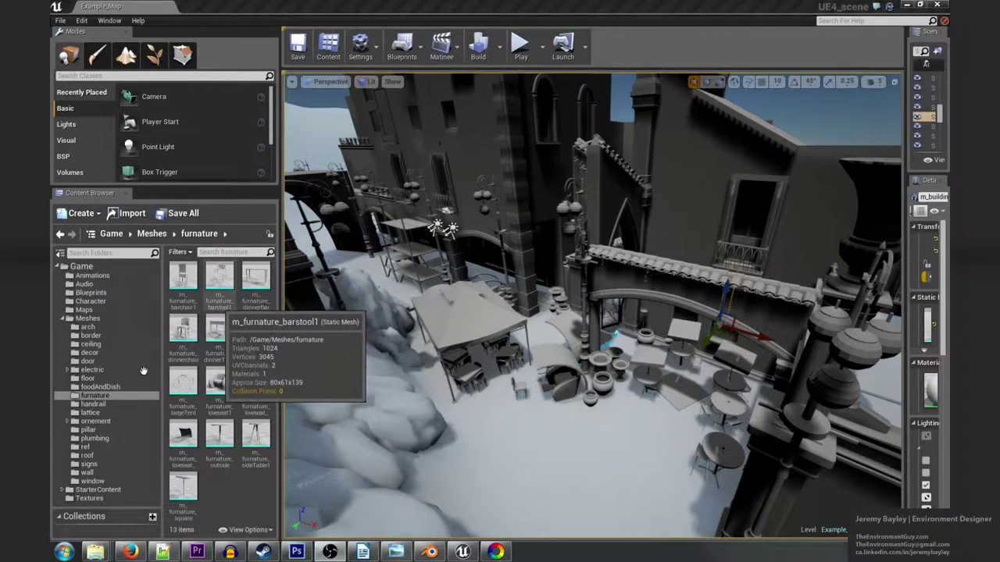
Step: In the Unreal Editor, browse the arch, border and ceiling mesh folders and look over the courtyard scene
left_click(90, 327)
left_click(102, 336)
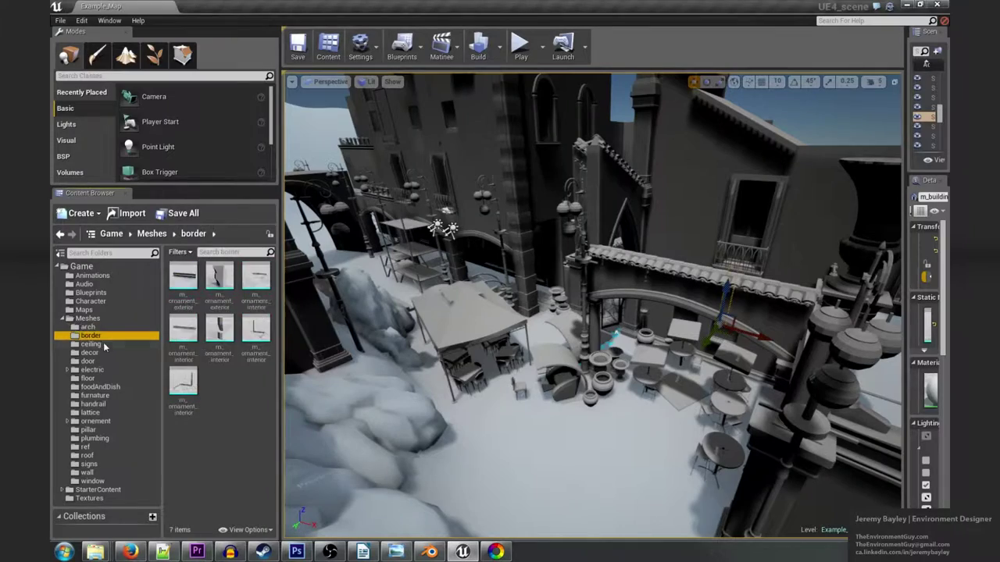
left_click(105, 344)
right_click_drag(500, 312, 547, 313)
key("w")
key("s")
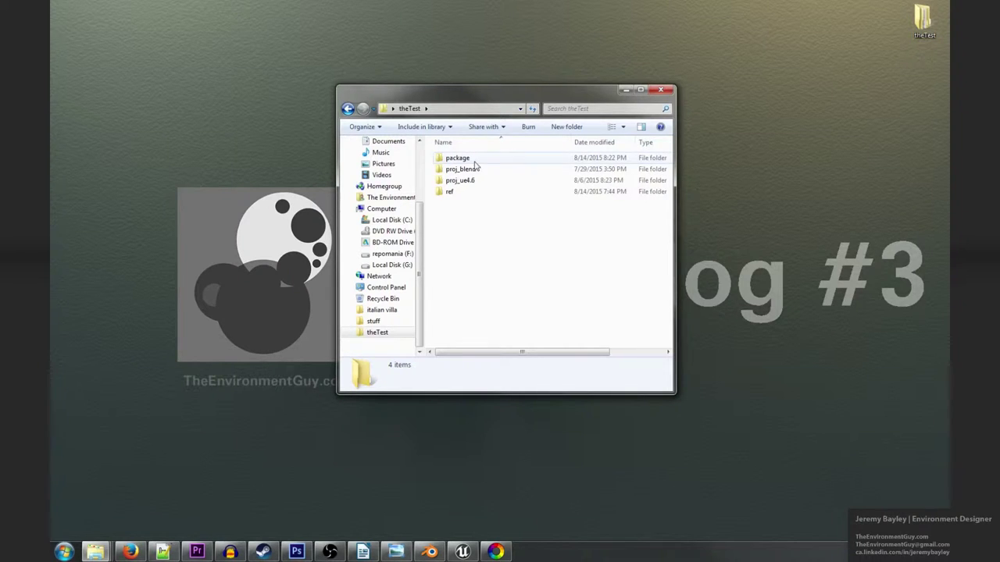
Step: In the file explorer, point out theTest's four project folders and open the share folder inside package
left_click_drag(496, 217, 473, 156)
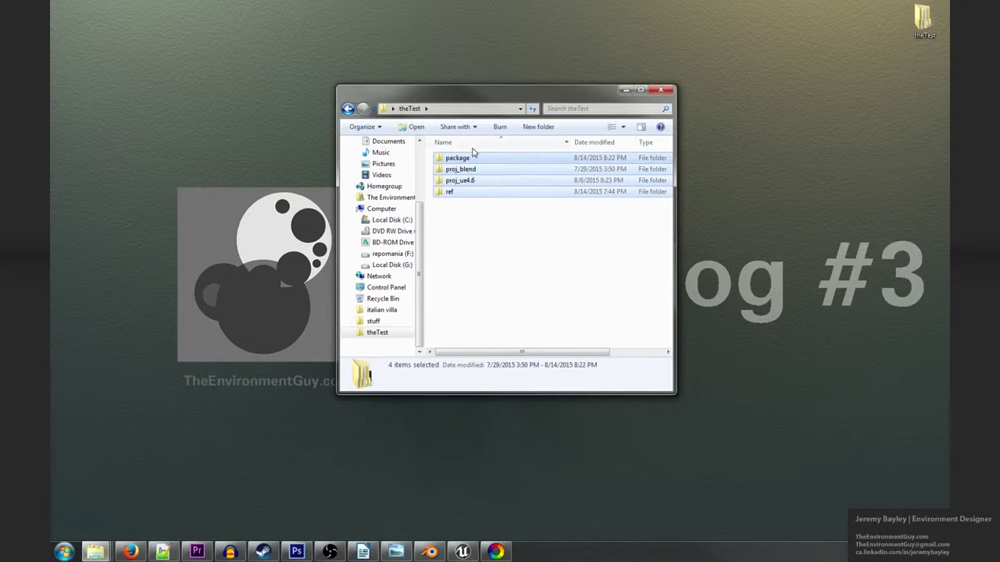
left_click(504, 229)
double_click(483, 160)
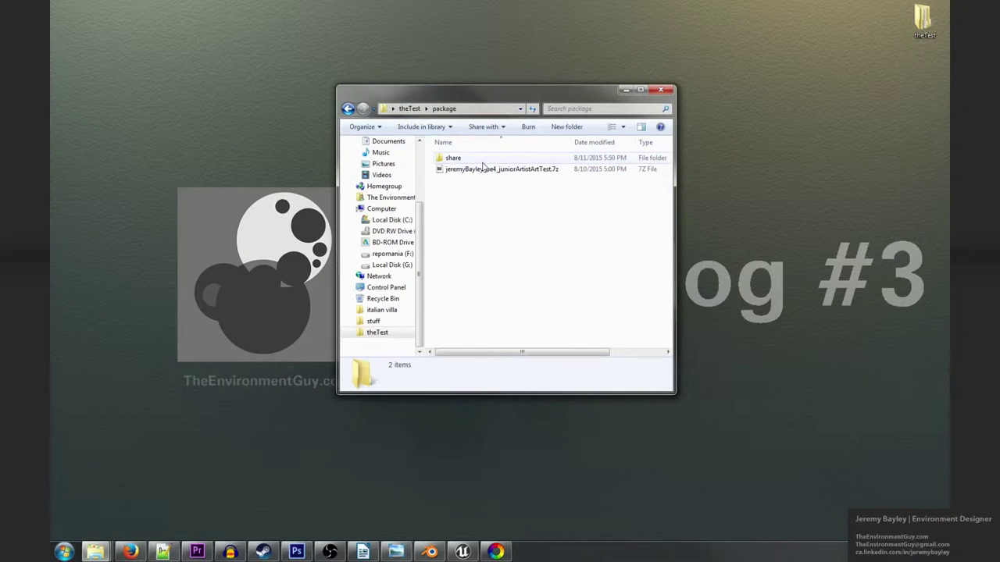
double_click(478, 161)
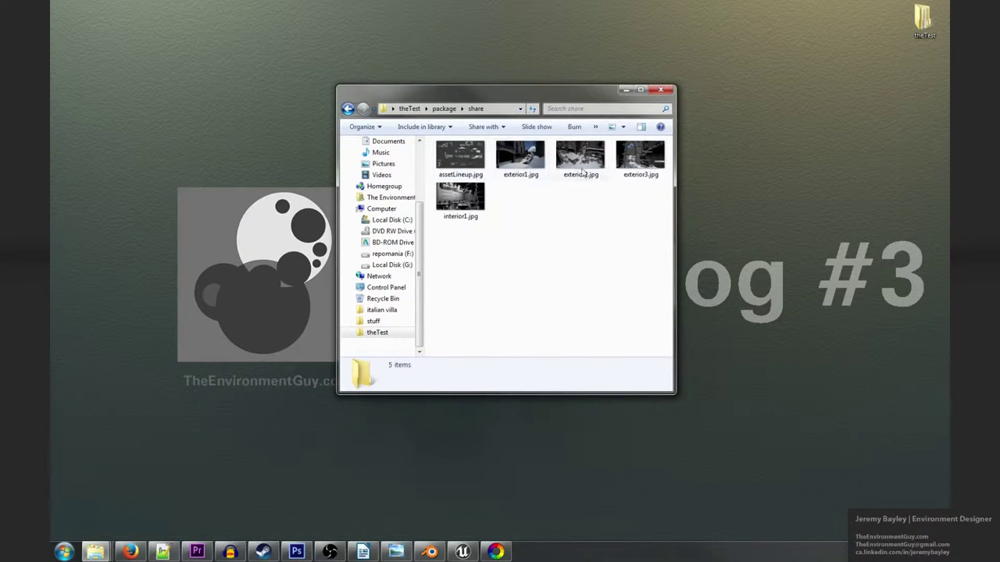
Step: View the exterior, interior and asset lineup images in sequence starting from exterior1.jpg, and close the viewer
double_click(539, 170)
key("Right")
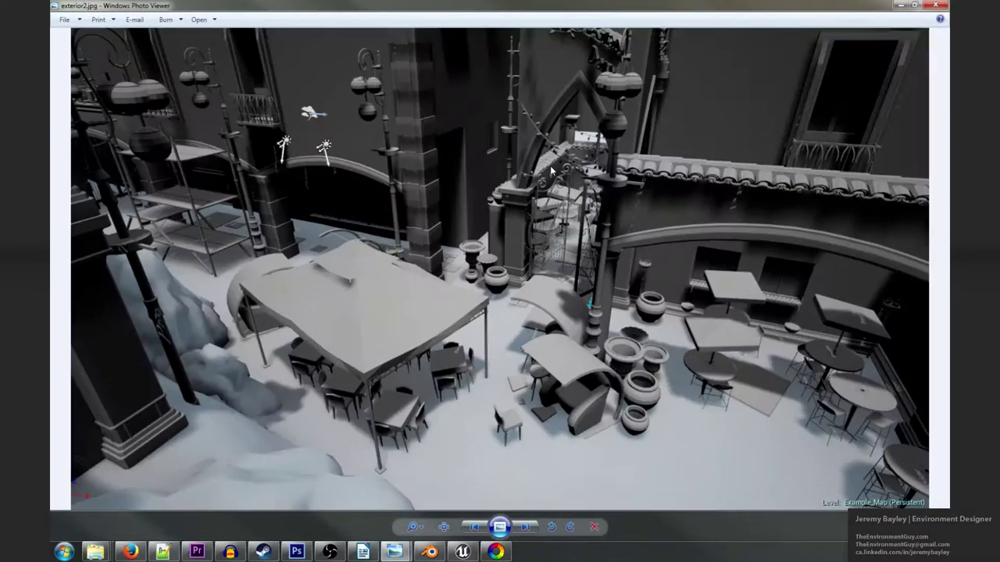
key("Right")
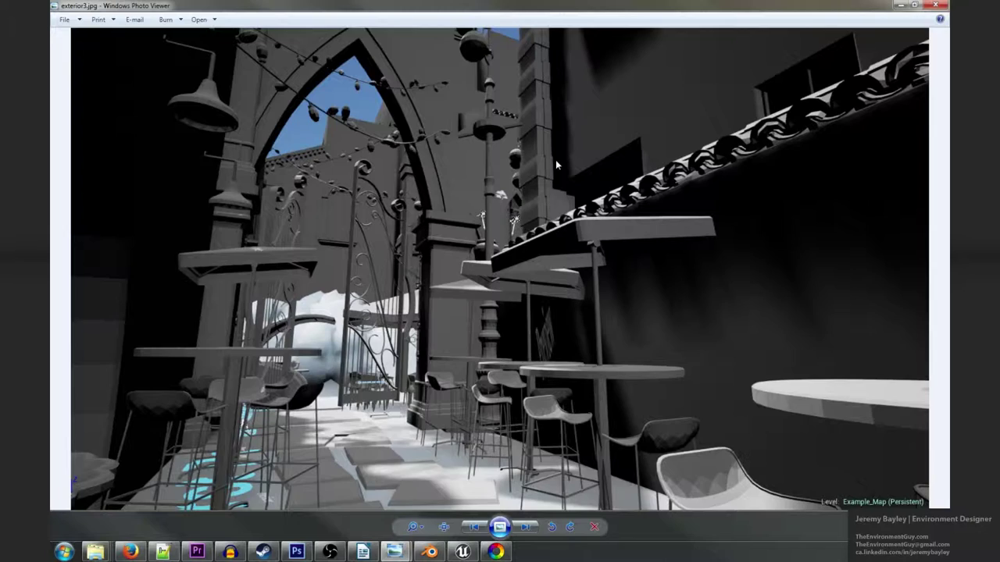
key("Right")
key("Right")
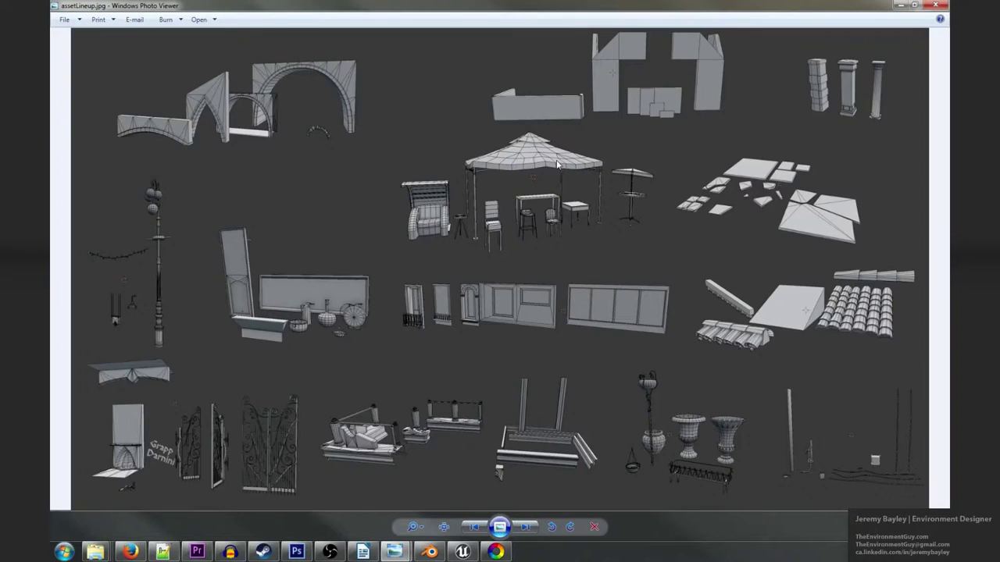
key("Right")
left_click(934, 5)
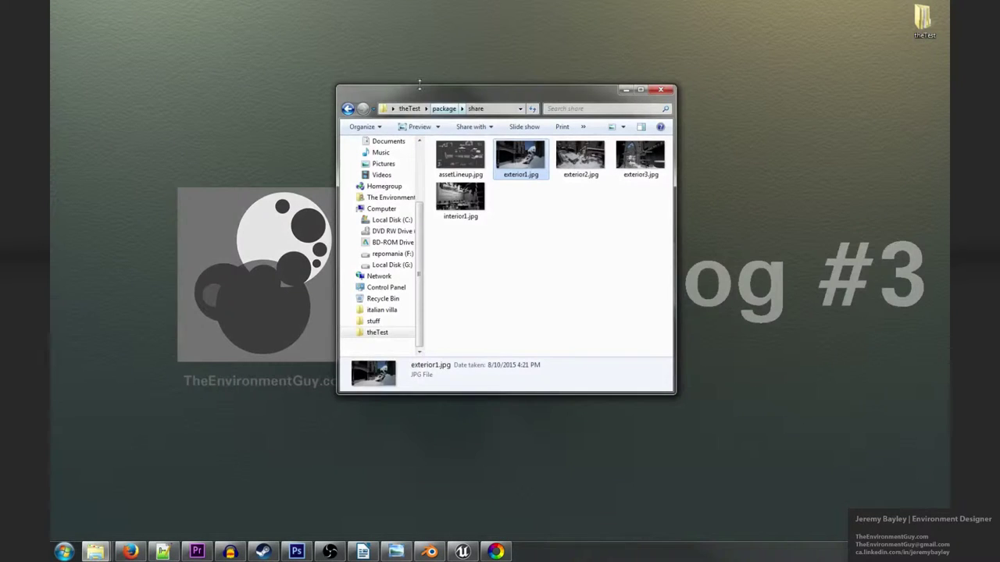
Step: Open the 7z archive in the package folder, view the contents of its UE4_scene folder and close it
left_click(444, 108)
double_click(494, 169)
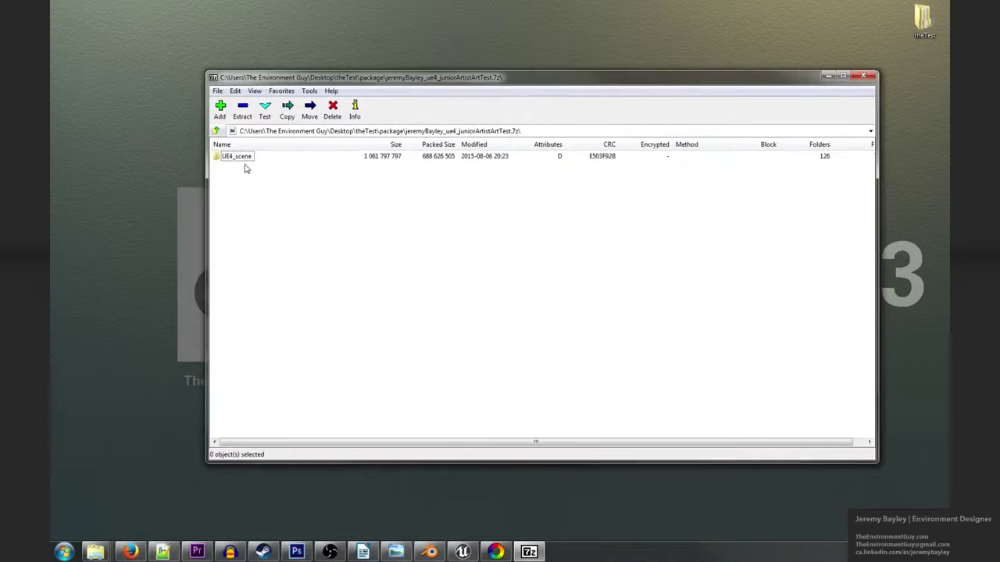
double_click(240, 158)
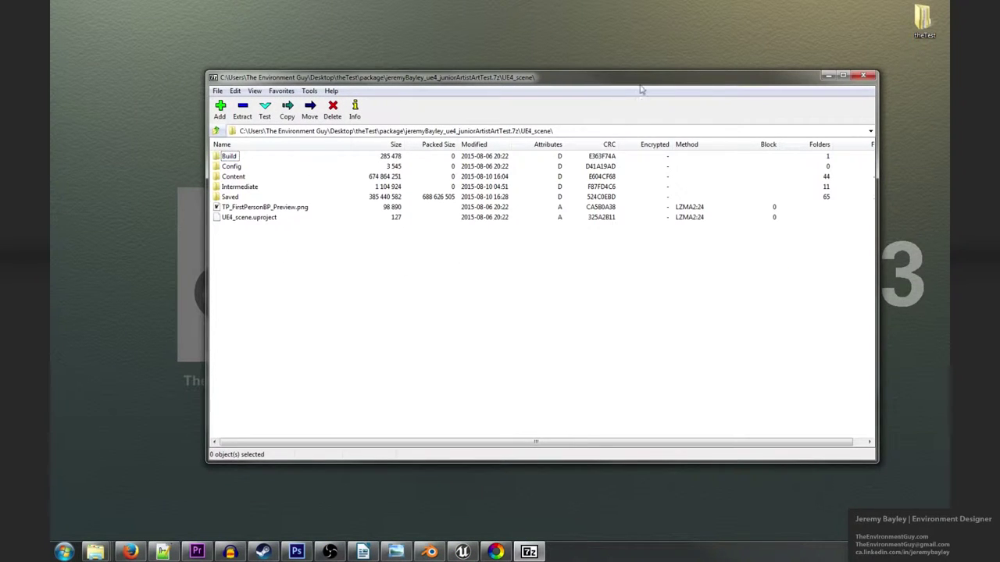
left_click(863, 76)
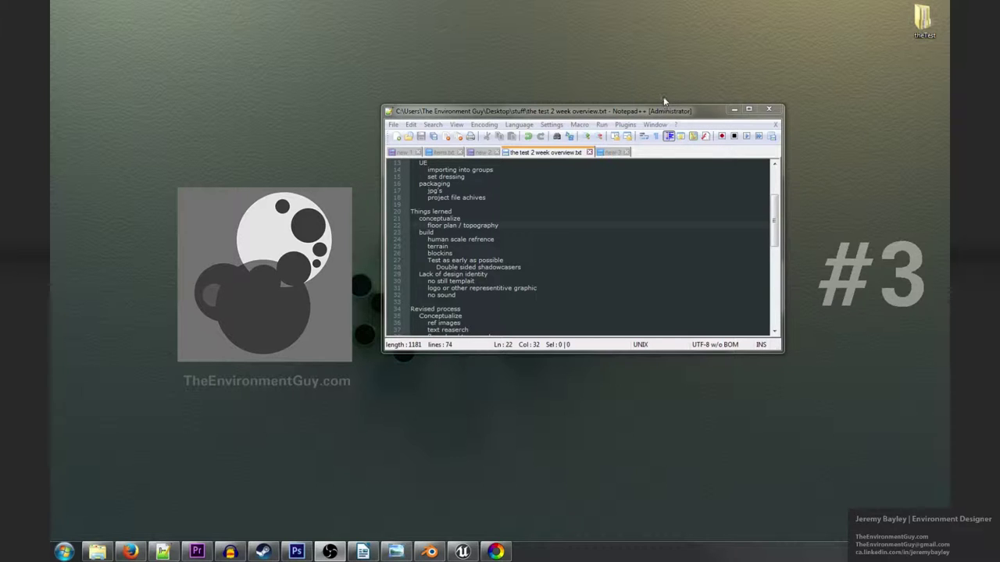
Step: Place the cursor after "project file achives" in the test overview notes and switch to the Unreal Editor
left_click(578, 197)
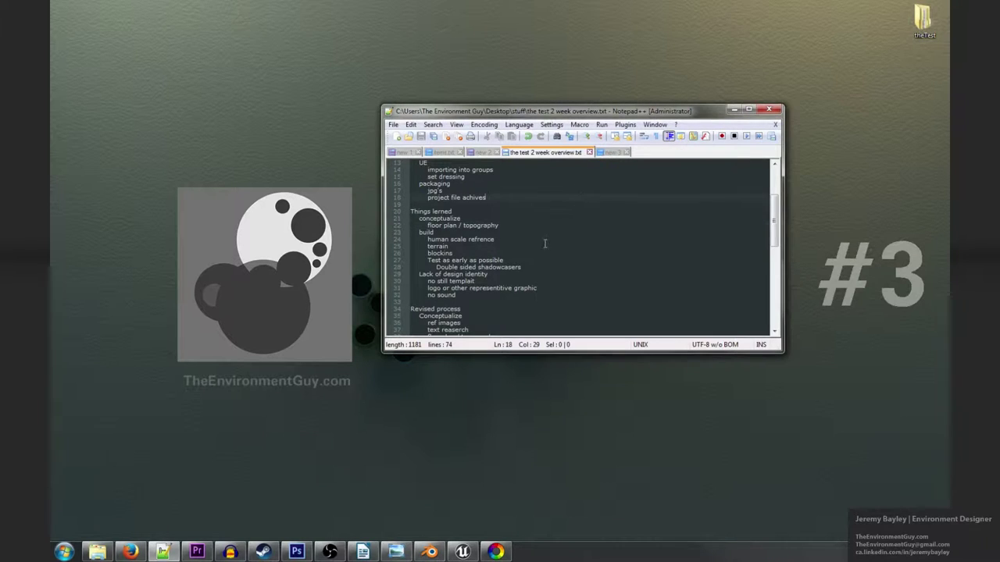
mouse_move(462, 551)
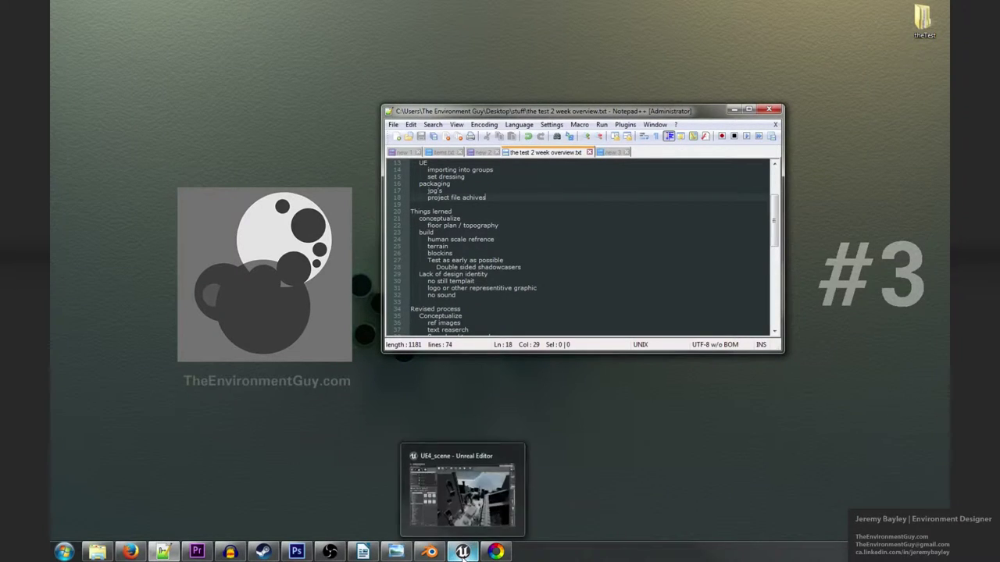
left_click(462, 551)
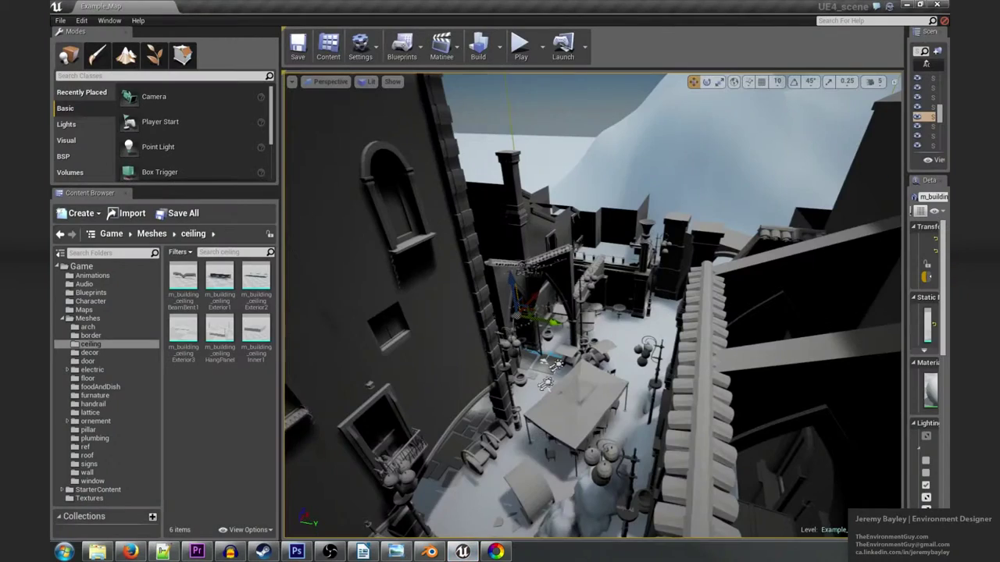
Step: Fly over the level to examine the terrain surrounding the building blocks
right_click_drag(592, 304, 421, 344)
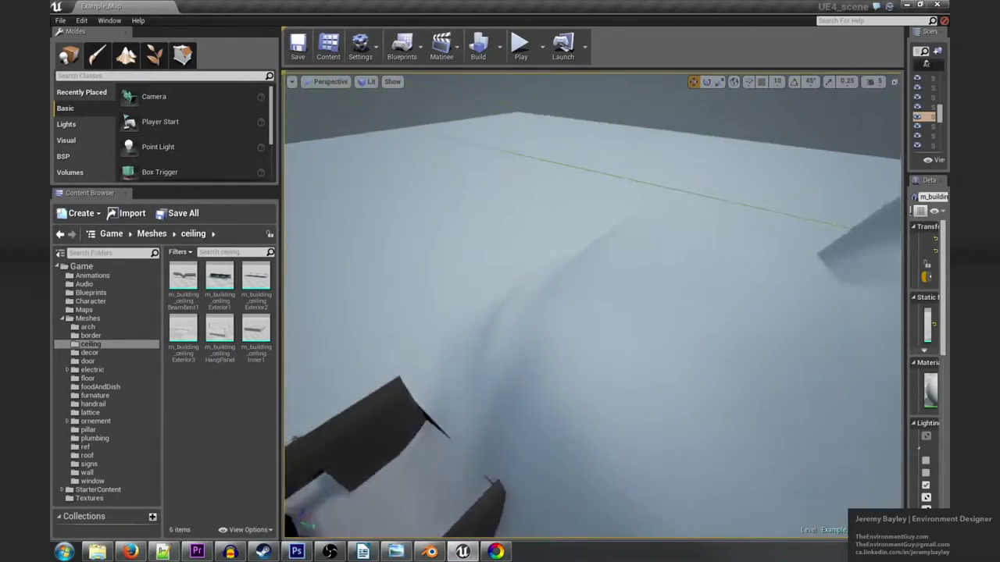
right_click_drag(526, 303, 390, 305)
right_click_drag(549, 299, 536, 184)
key("w")
key("w")
Step: Tour the street scene at ground level and above, examining the building facades, their rear sides, scaffolding and tent
right_click_drag(526, 275, 526, 275)
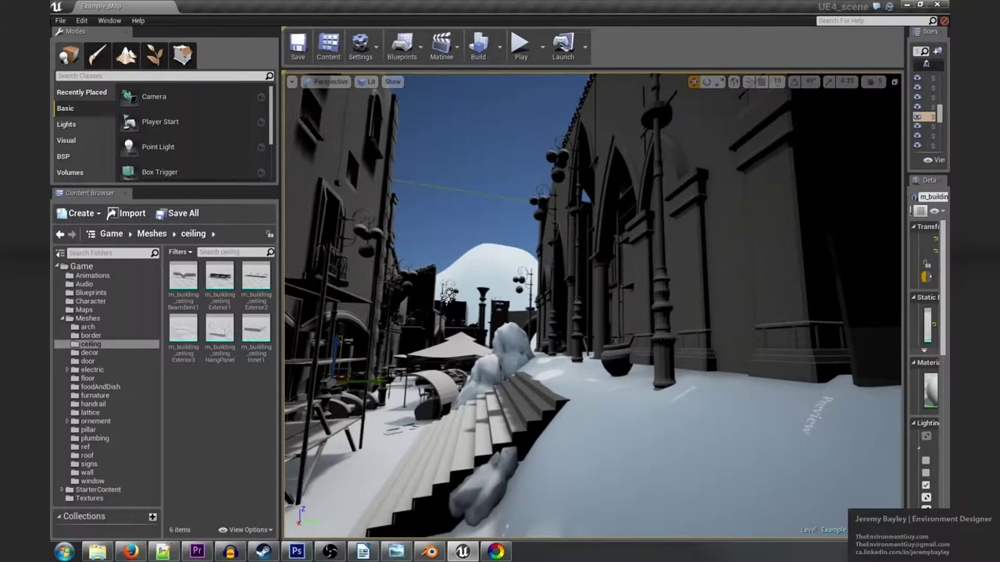
right_click_drag(526, 275, 526, 275)
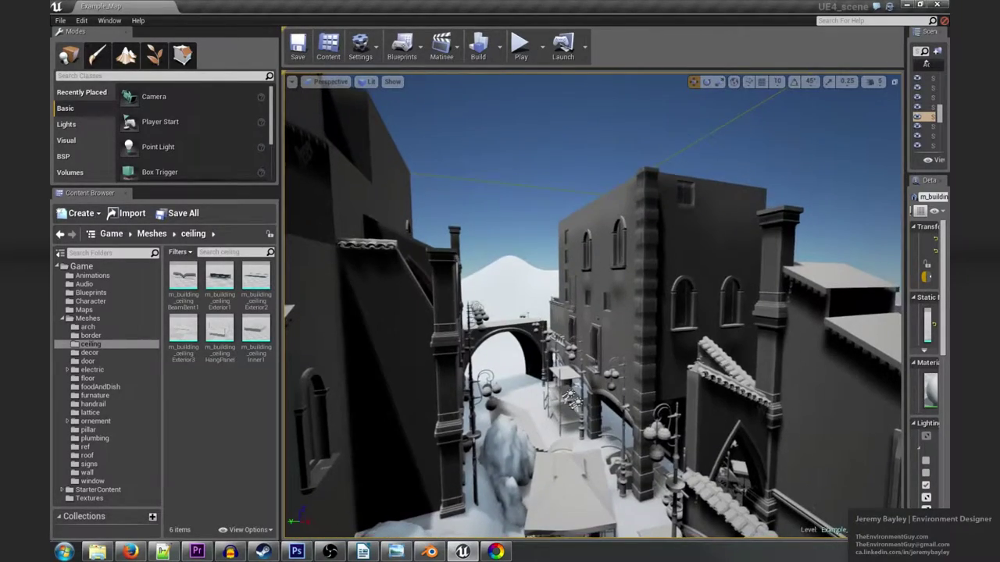
right_click_drag(526, 275, 526, 274)
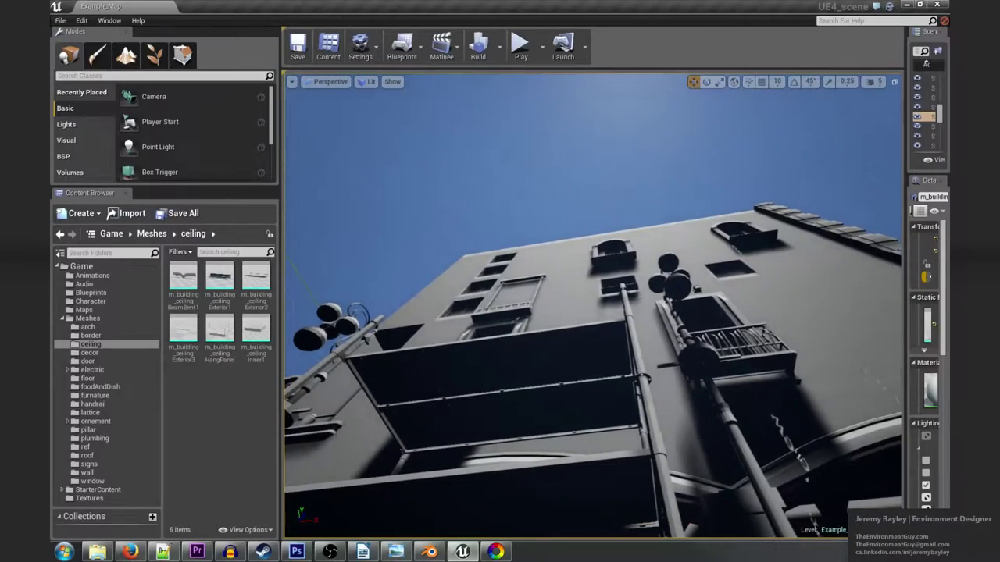
right_click_drag(525, 275, 525, 275)
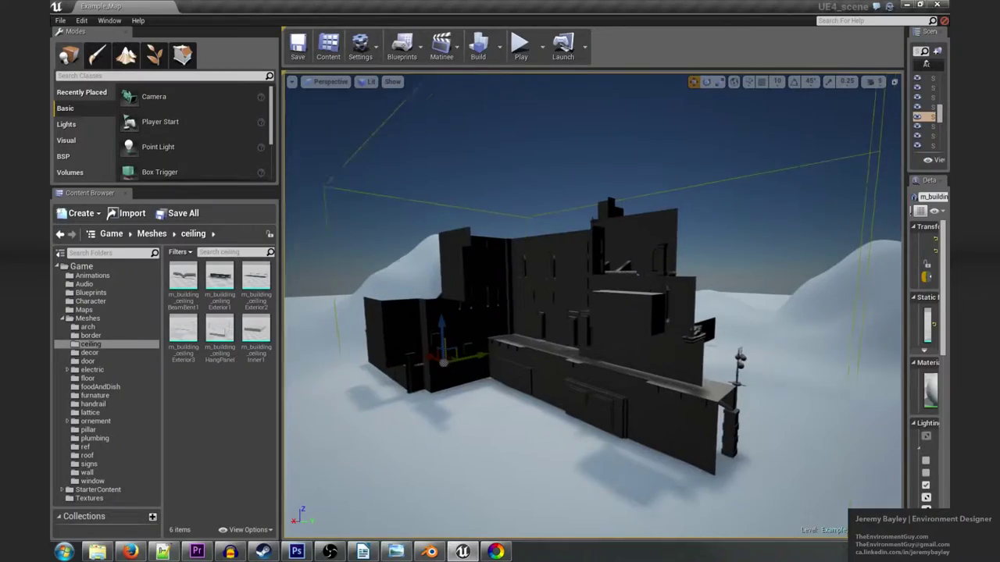
right_click_drag(525, 275, 525, 275)
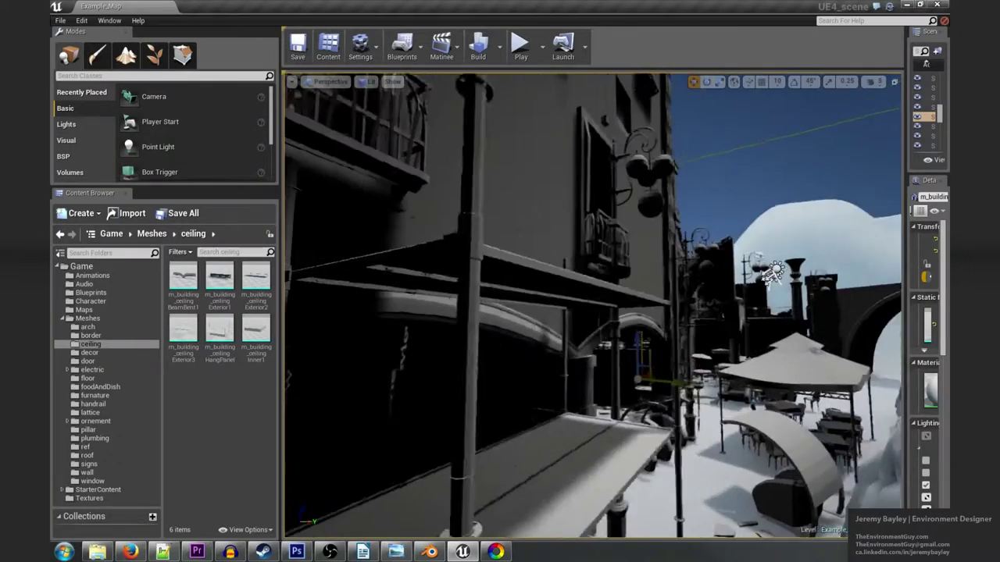
right_click_drag(526, 275, 526, 275)
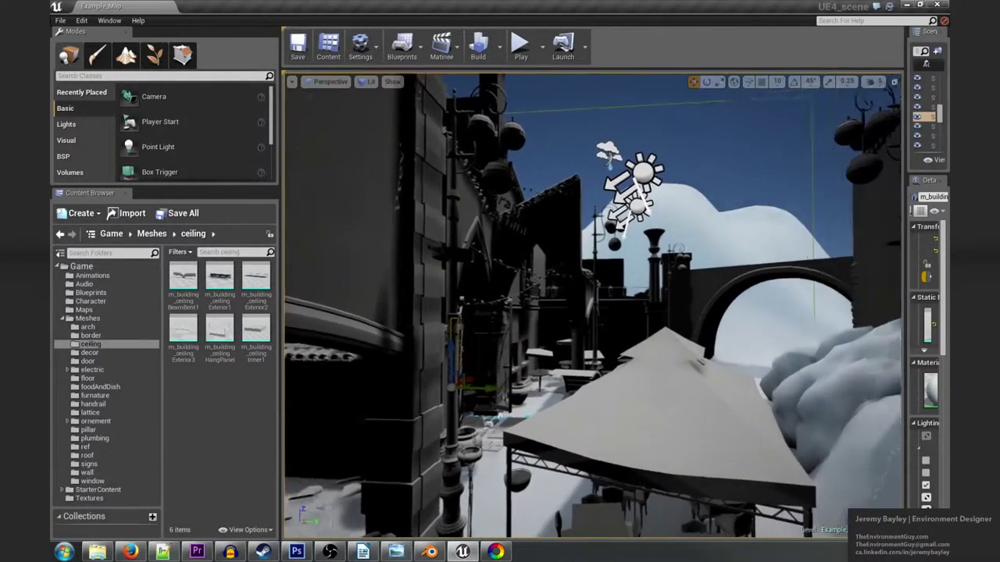
Step: Start playing the level and walk past the tent and iron gate to examine the arched patio with its umbrella tables
right_click_drag(526, 275, 526, 275)
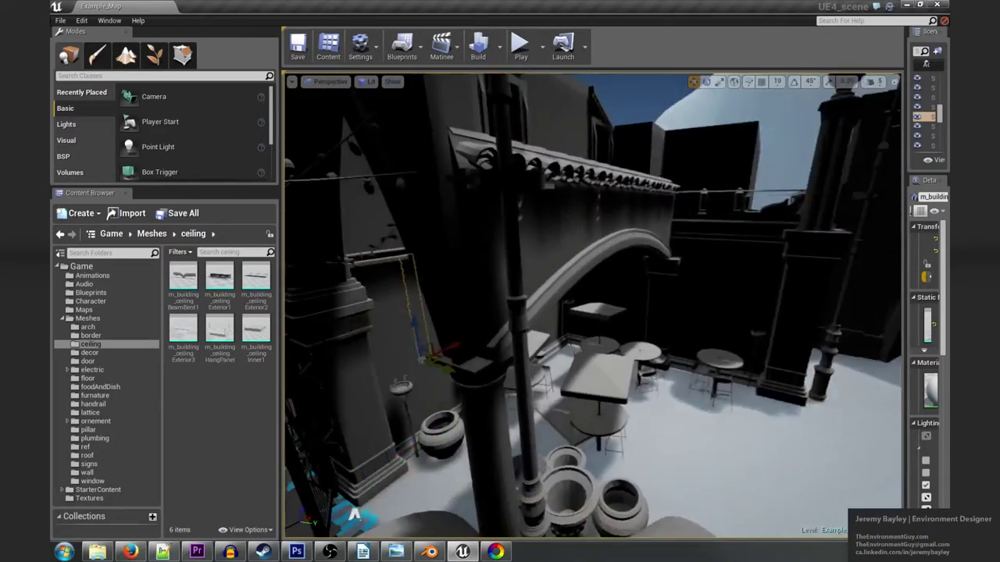
right_click_drag(500, 342, 500, 343)
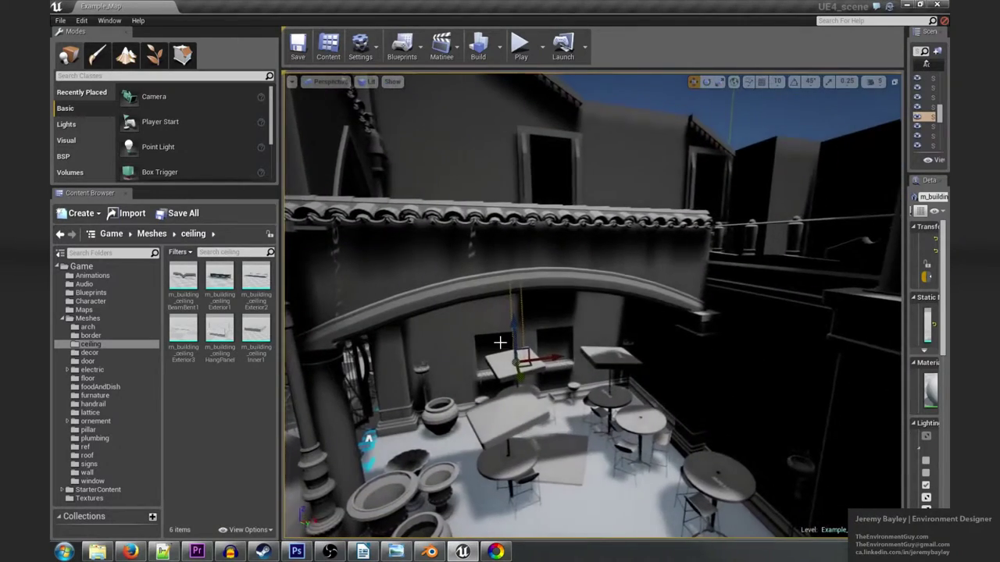
key("alt+p")
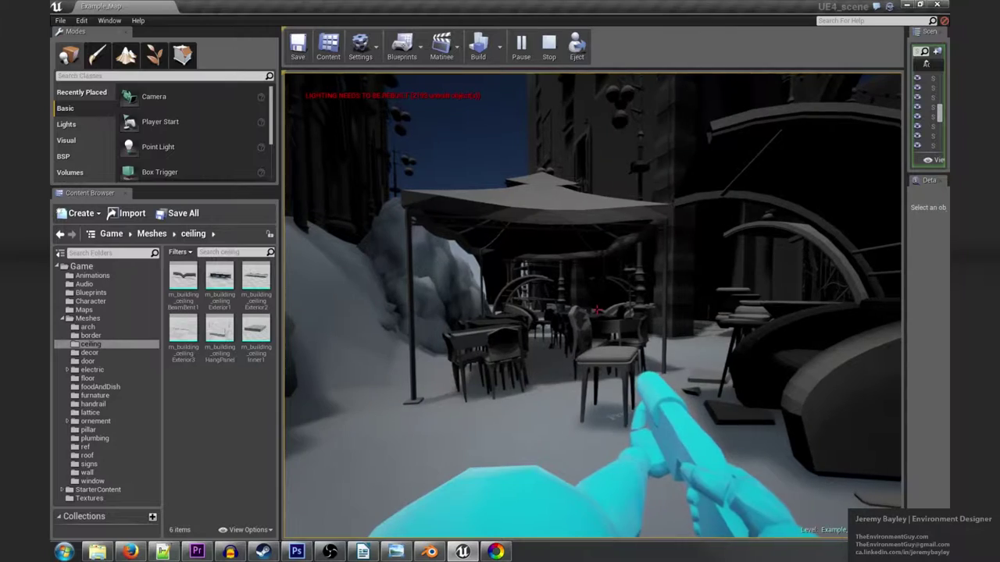
key("w")
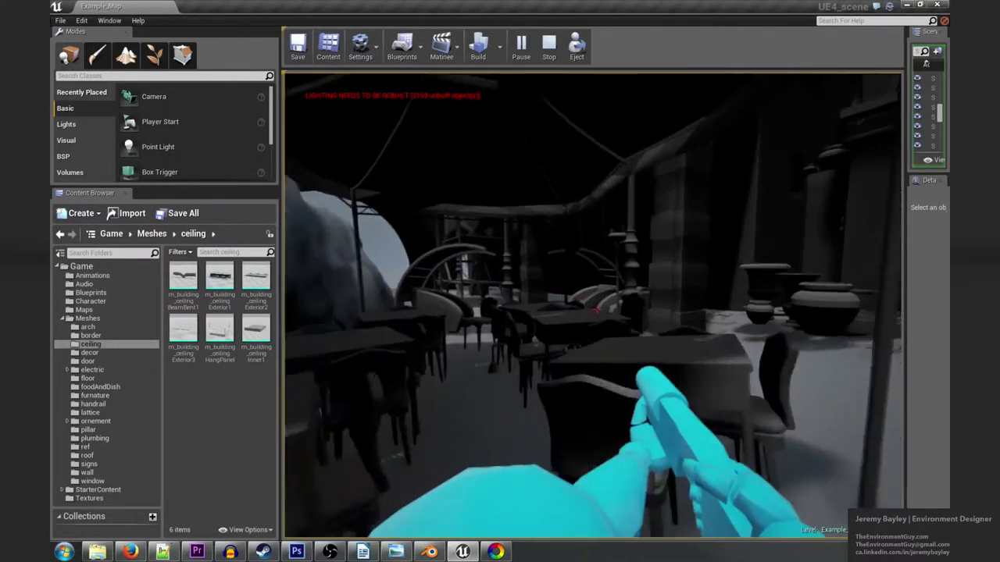
key("w")
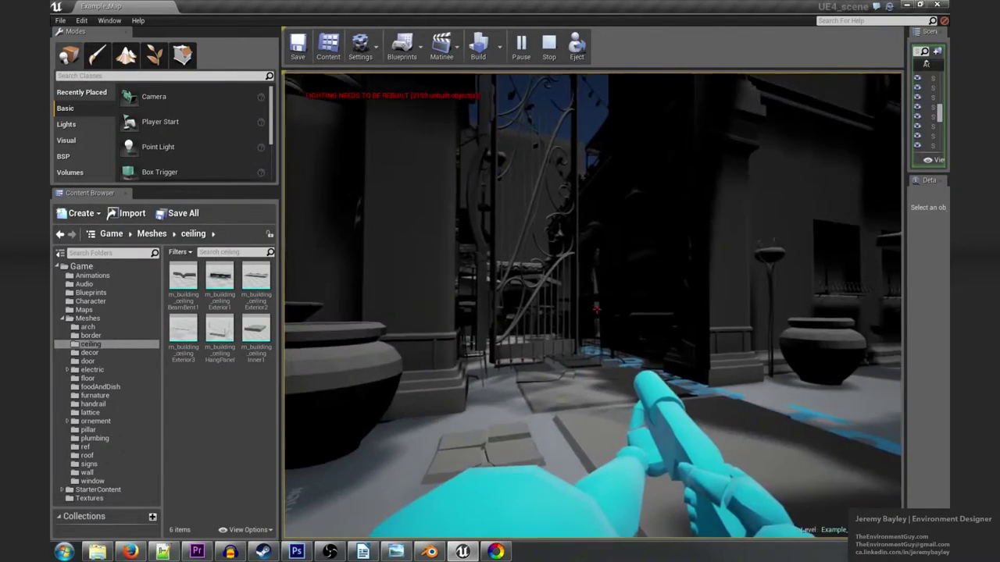
key("w")
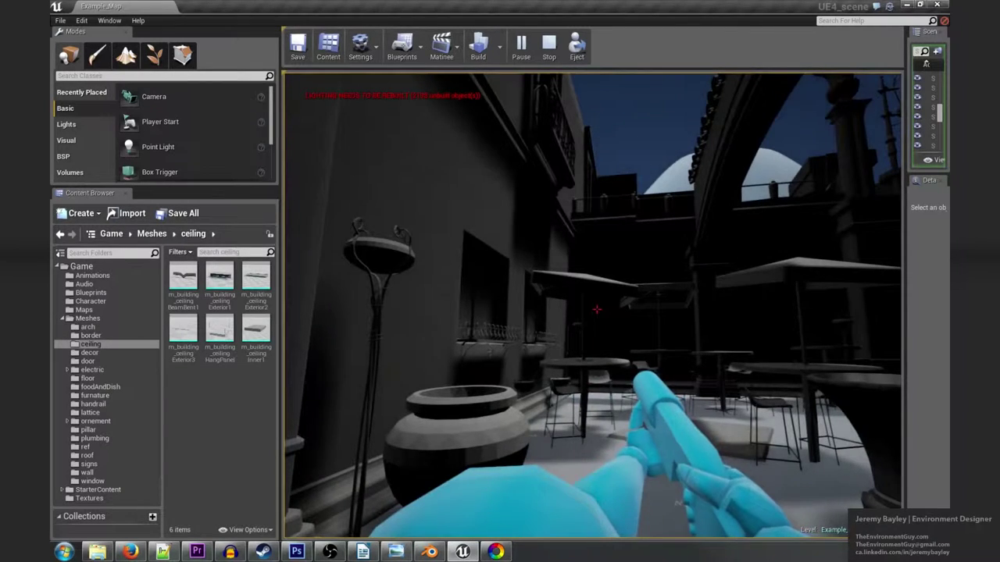
key("w")
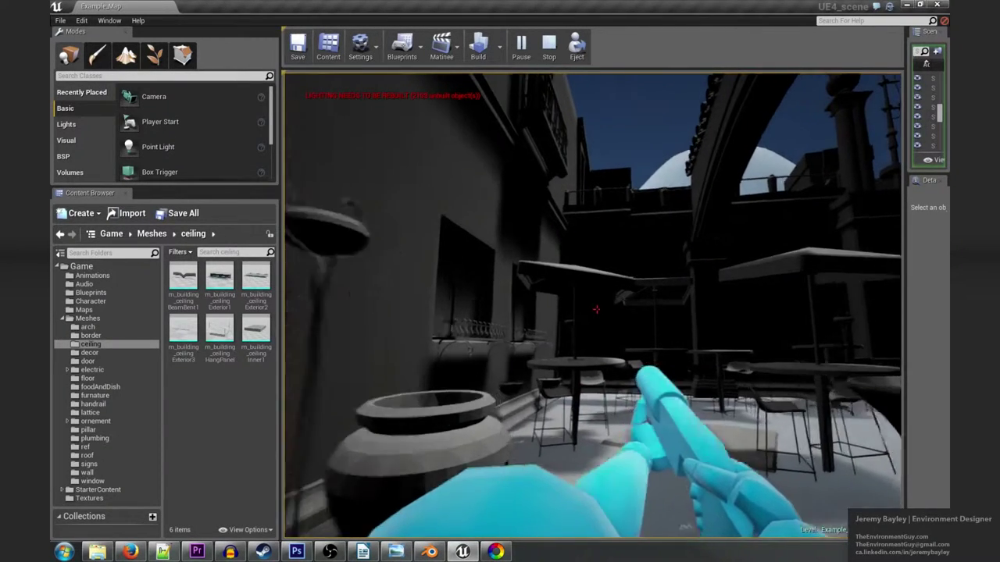
Step: Walk back under the tent to inspect the dining tables, armchairs and planters, and end the play session
key("w")
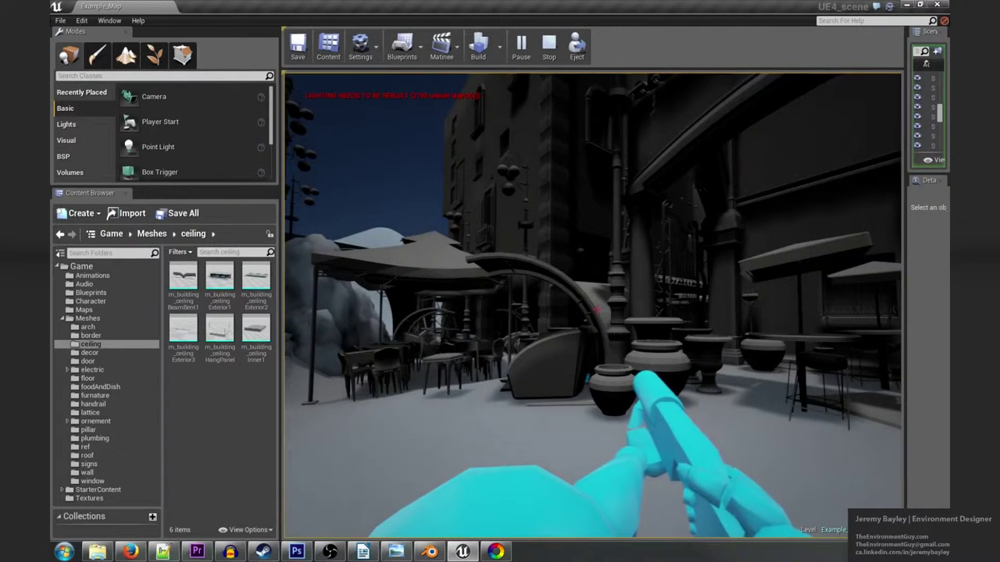
key("w")
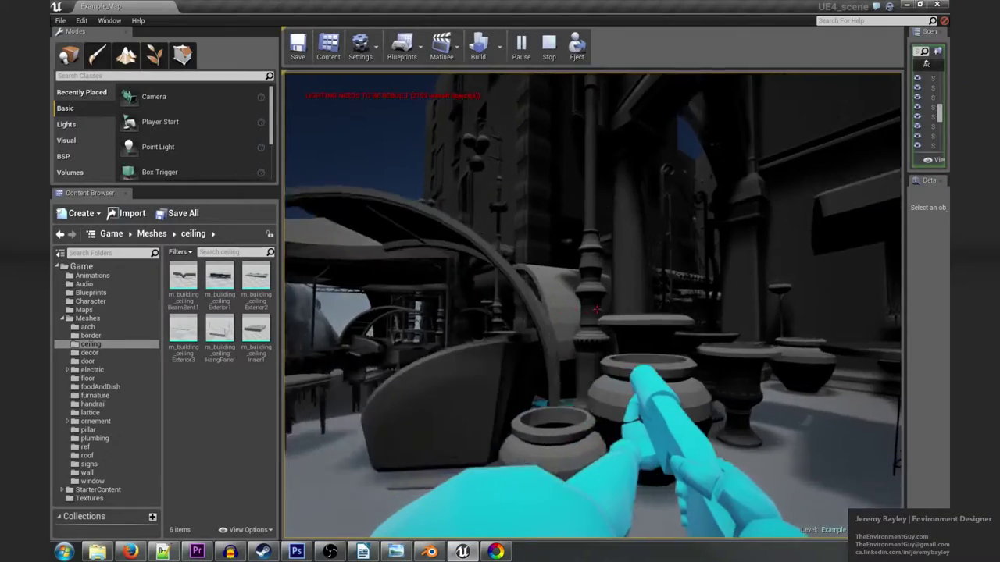
key("w")
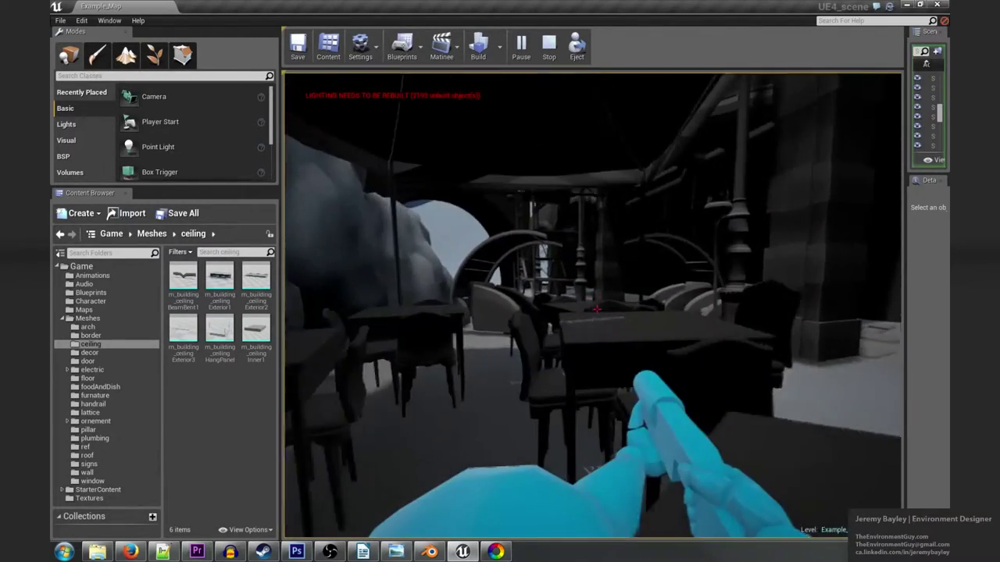
key("a")
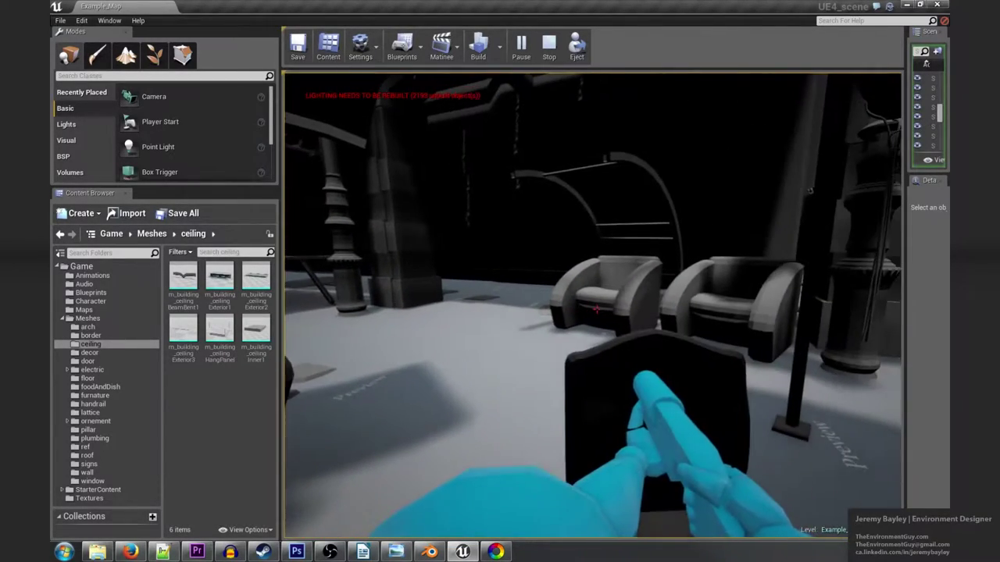
mouse_move(597, 310)
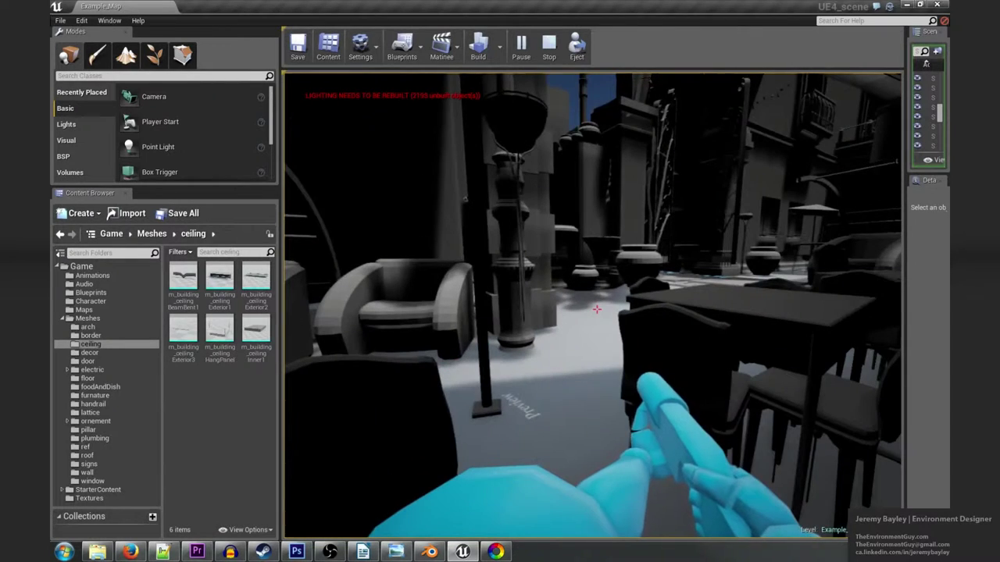
key("Escape")
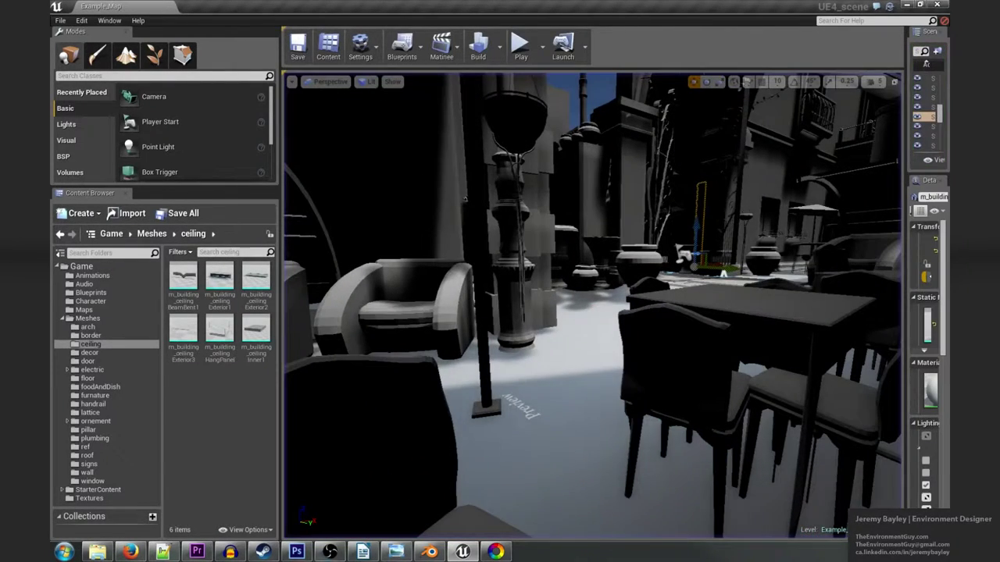
Step: Switch to Blender, select the m_ref_player capsule and frame it beside the stacked block
left_click(429, 552)
scroll(407, 270, "down", 7)
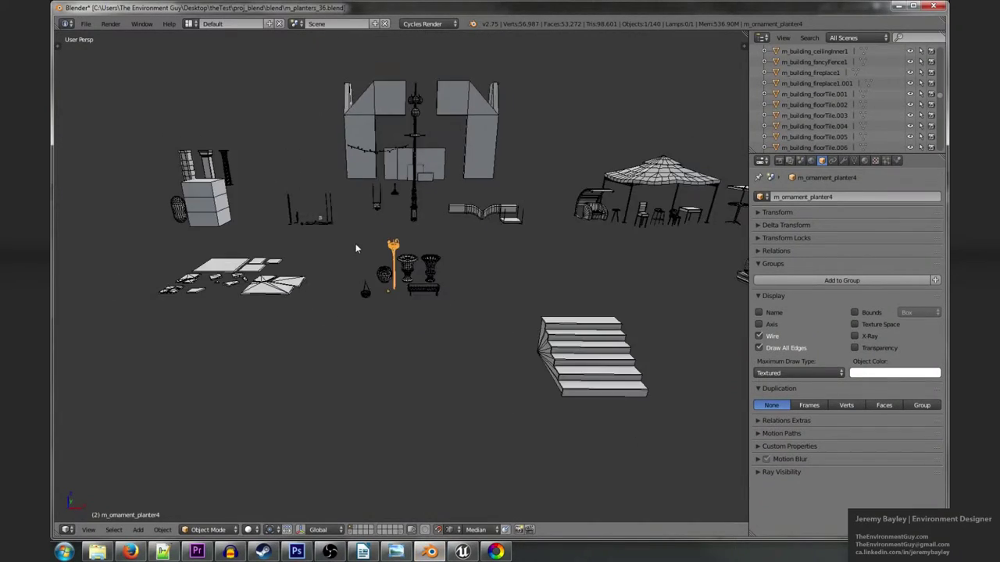
right_click(335, 255)
middle_click_drag(299, 252, 373, 208)
key("KP_Decimal")
scroll(332, 254, "down", 6)
scroll(407, 238, "up", 1)
middle_click_drag(437, 218, 368, 233)
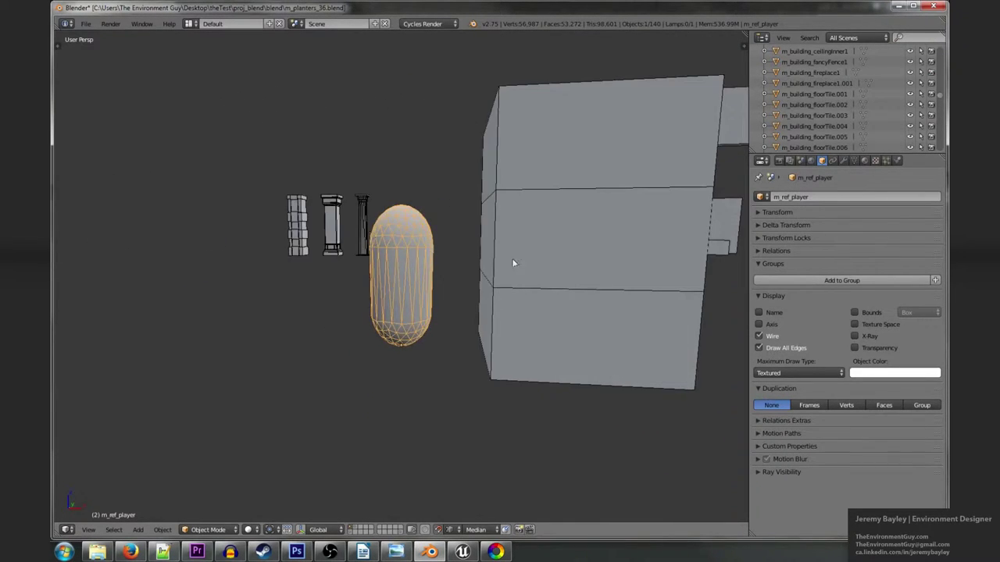
Step: Select the block next to the player capsule and the m_building_wall_1x2.013 mesh to compare their scale
scroll(513, 261, "down", 4)
right_click(515, 254)
middle_click_drag(515, 254, 488, 288)
scroll(443, 265, "up", 1)
mouse_move(492, 241)
middle_mouse_down()
mouse_move(484, 257)
mouse_move(471, 242)
mouse_move(498, 258)
middle_mouse_up()
right_click(499, 259)
middle_click_drag(370, 261, 382, 244)
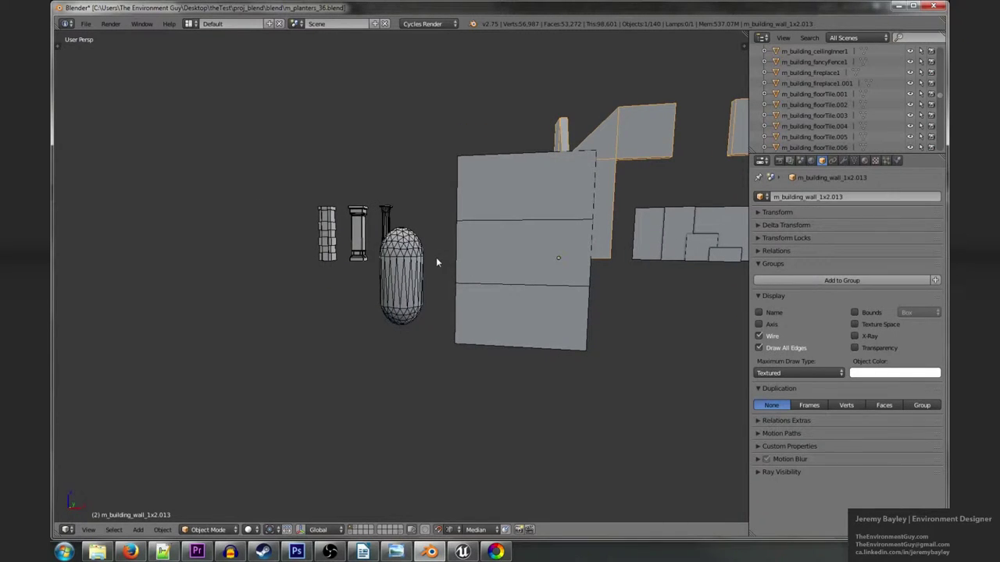
Step: Enter Edit Mode on the wall mesh and survey the kit around the arches, pillars and floor tiles
middle_click_drag(436, 263, 444, 329)
scroll(555, 230, "down", 10)
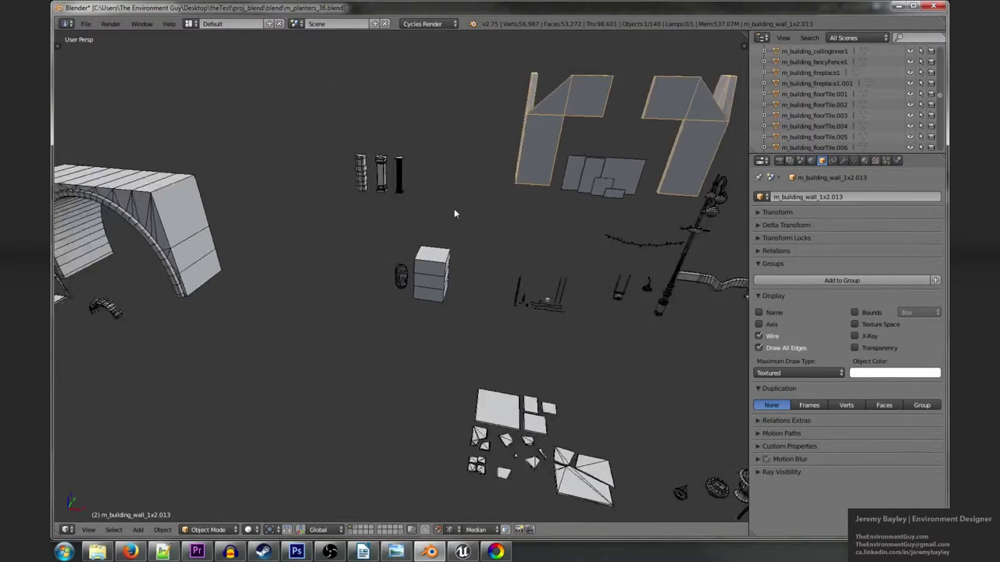
key("Tab")
scroll(419, 218, "down", 2)
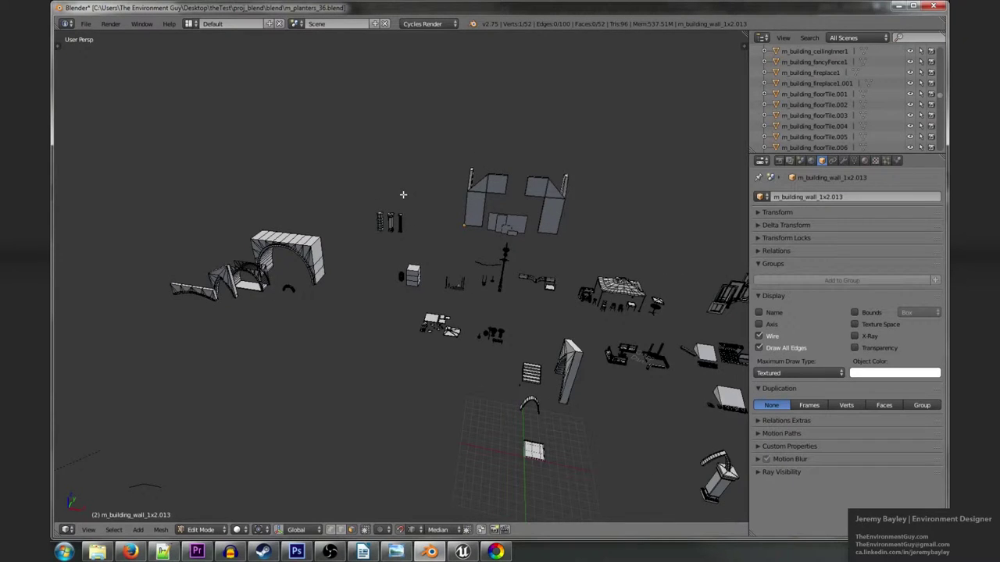
middle_click_drag(403, 194, 346, 221)
scroll(490, 241, "up", 6)
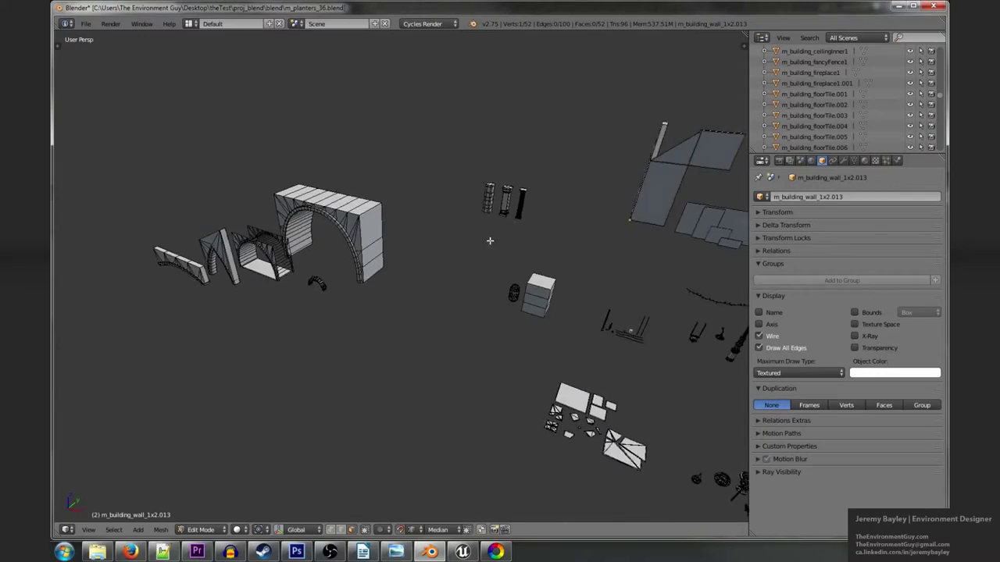
Step: Examine the tent, chairs, stools and table meshes of the furniture set up close
scroll(489, 240, "down", 4)
middle_click_drag(489, 241, 467, 297)
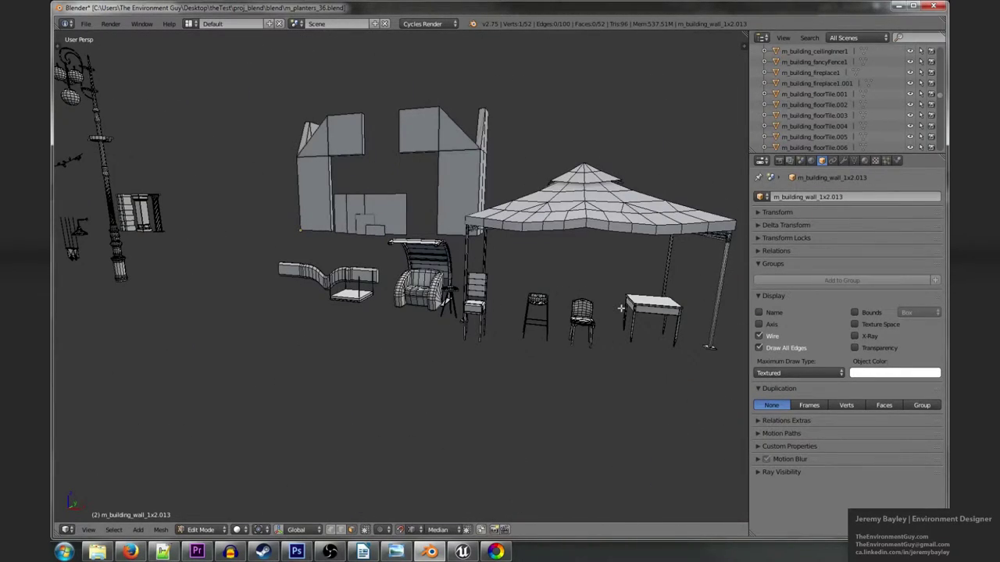
scroll(589, 299, "down", 2)
scroll(572, 295, "up", 4)
middle_click_drag(572, 295, 434, 290)
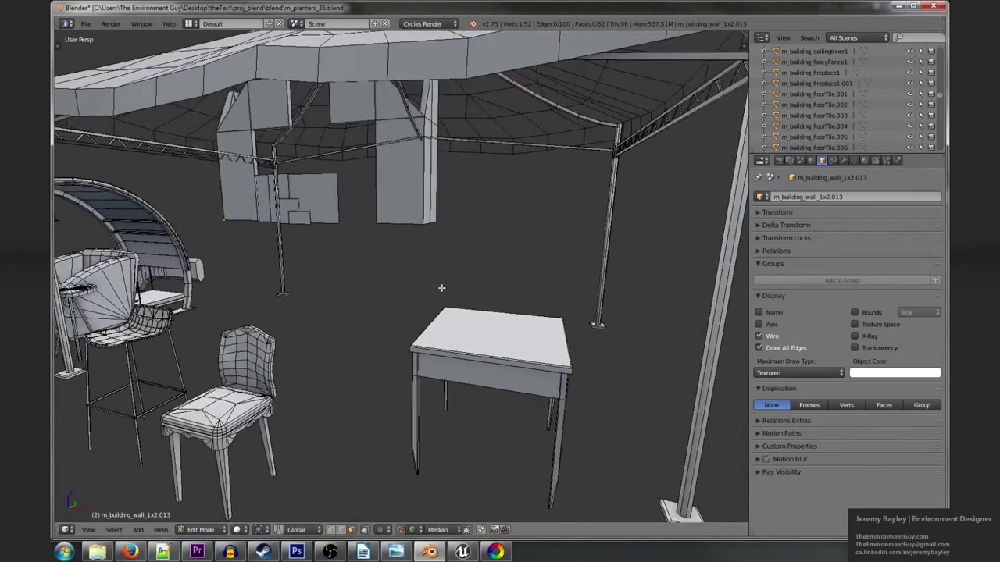
scroll(442, 289, "down", 2)
Step: Switch to the Unreal Editor, play the level and walk through the gate around the patio's umbrella tables and stools
left_click(463, 551)
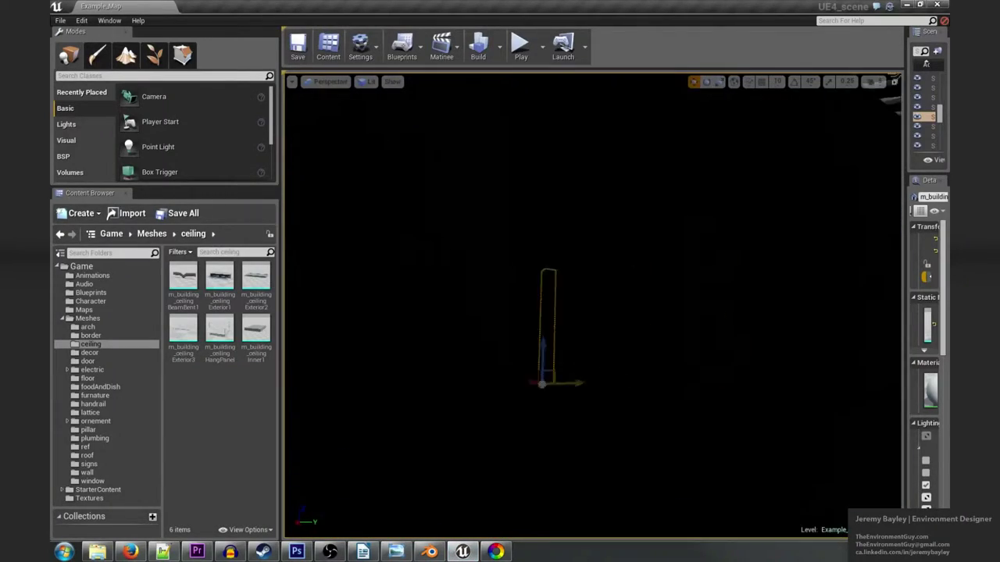
mouse_move(592, 304)
right_mouse_down()
mouse_move(734, 304)
mouse_move(594, 321)
mouse_move(602, 311)
right_mouse_up()
left_click(521, 47)
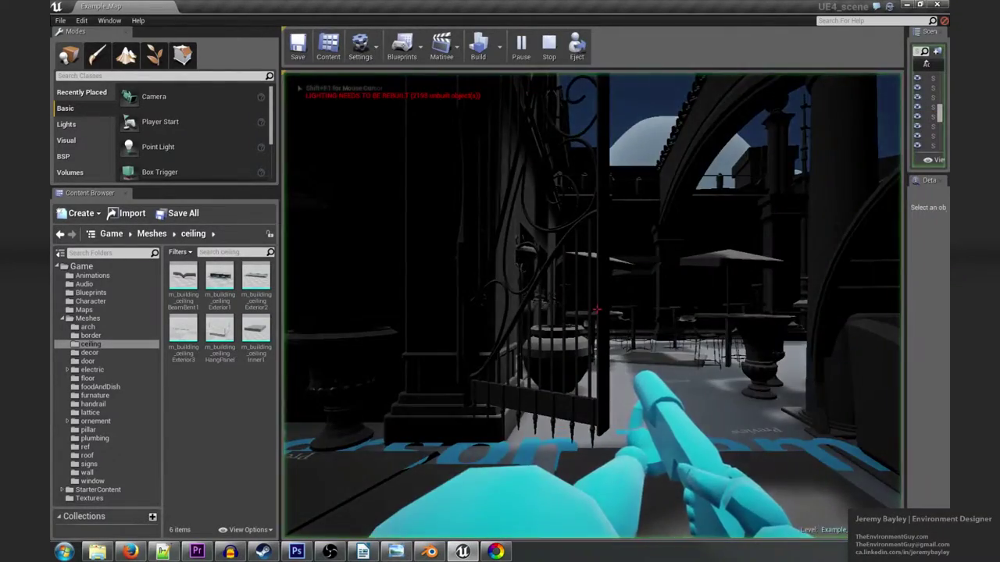
key("w")
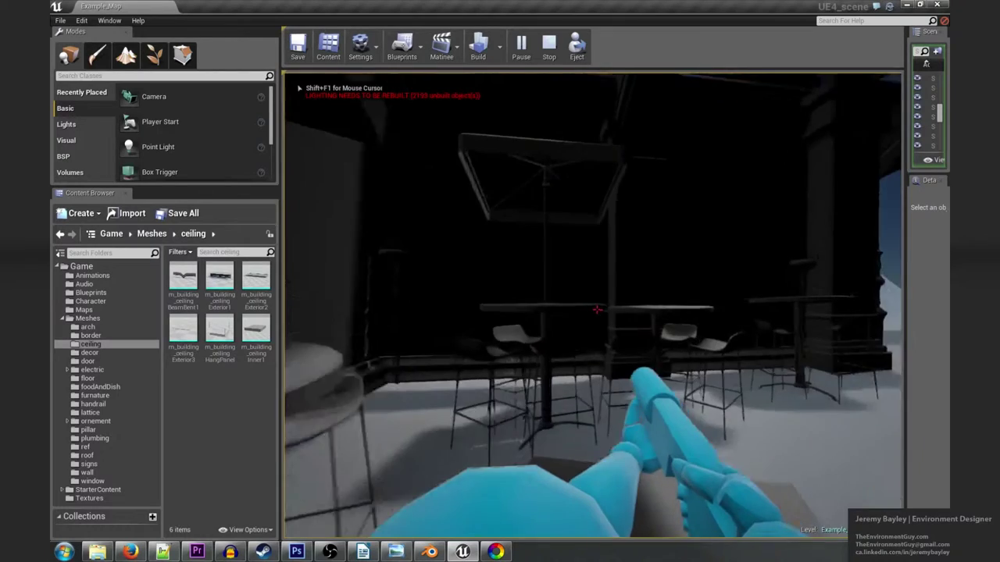
key("w")
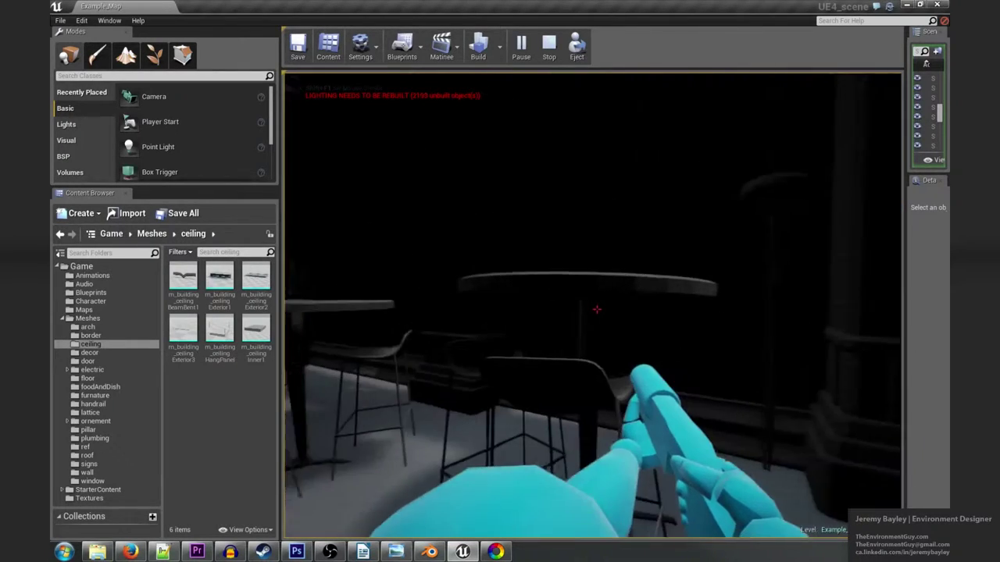
key("w")
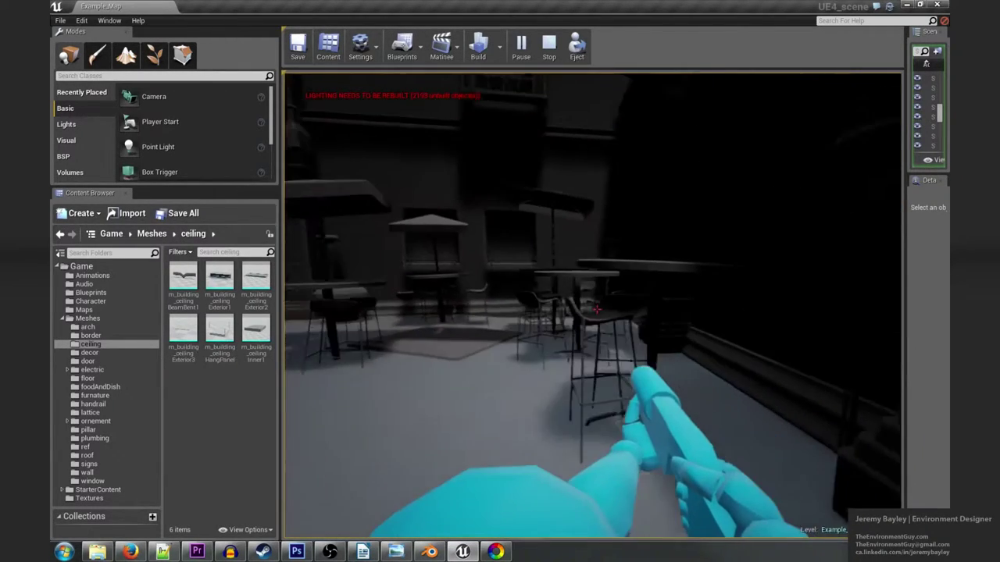
key("w")
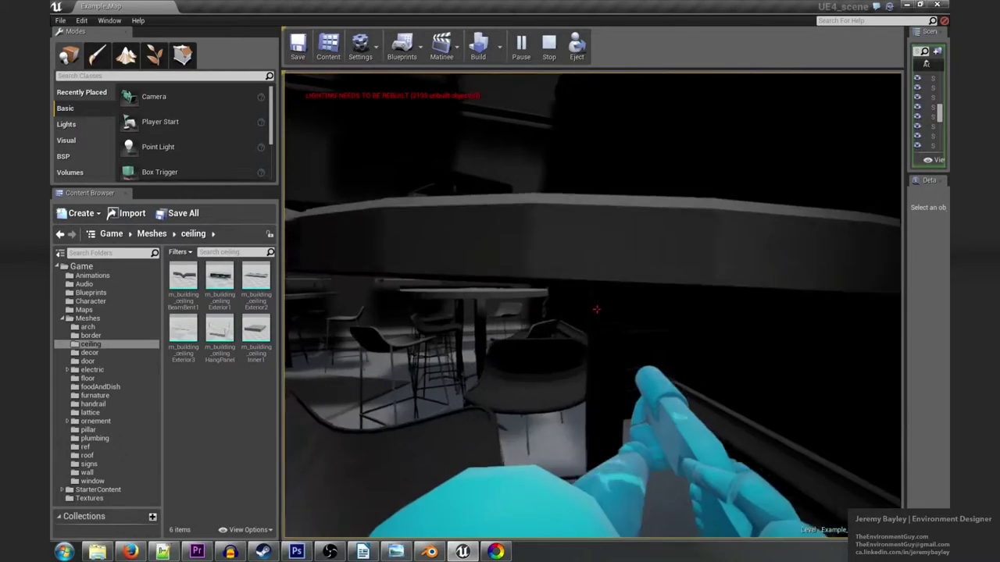
key("w")
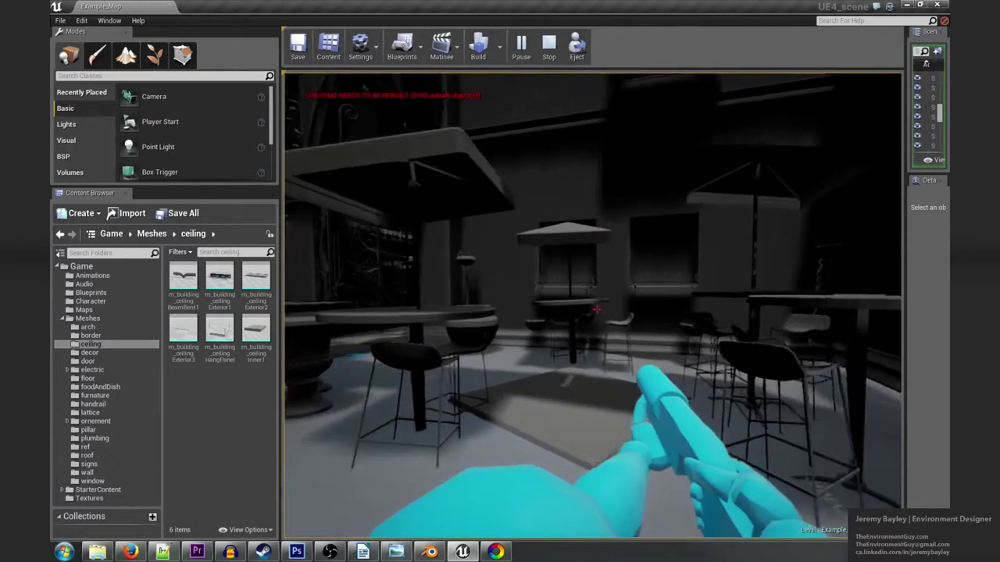
key("w")
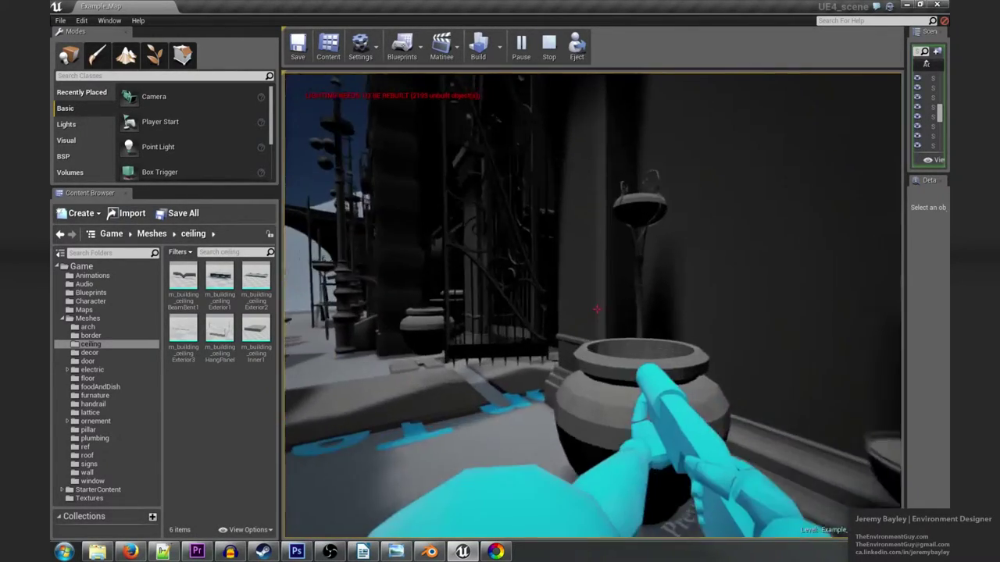
Step: Walk in play mode through the patio into the dining room and look around its tables, chairs and wall panels
key("w")
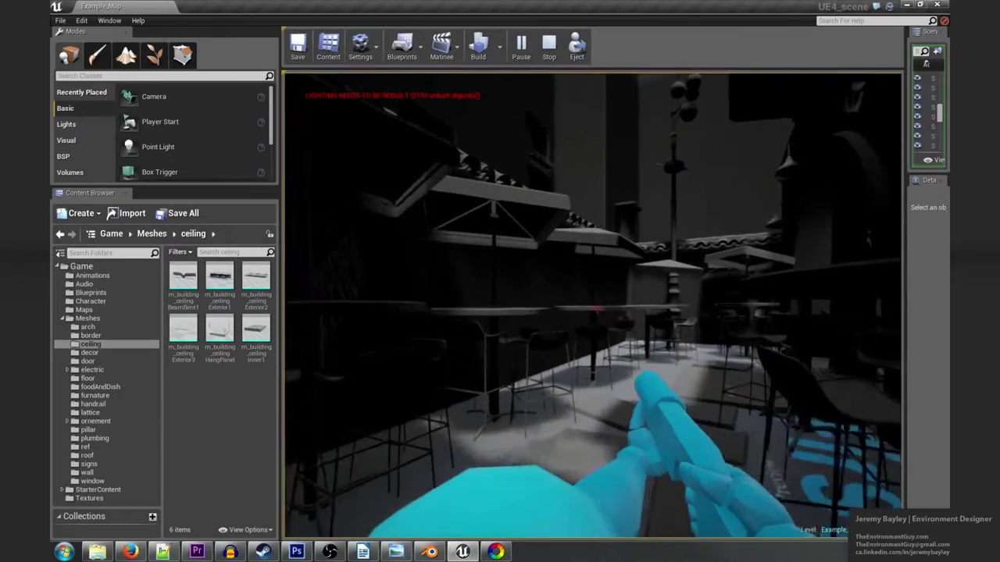
key("w")
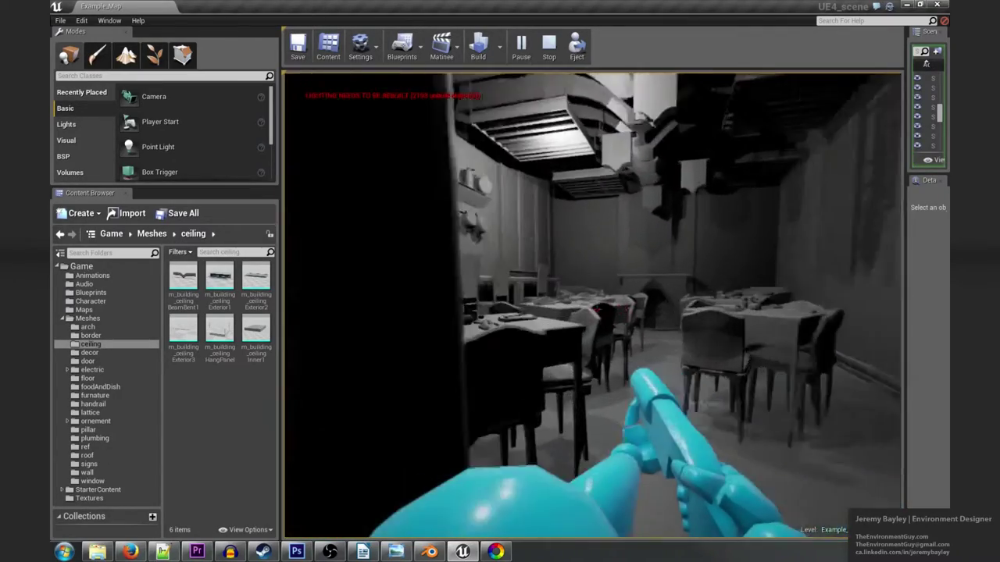
key("a")
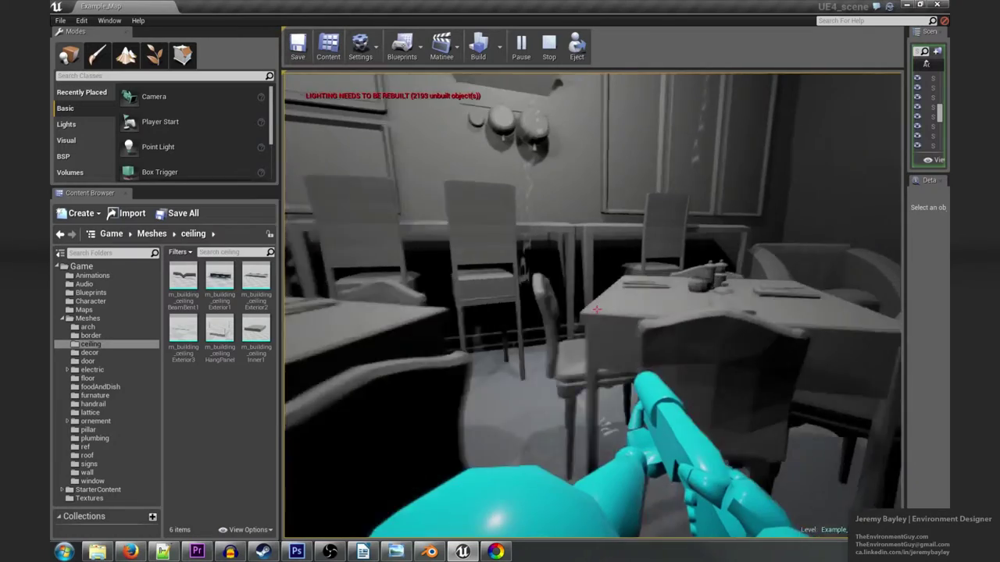
key("w")
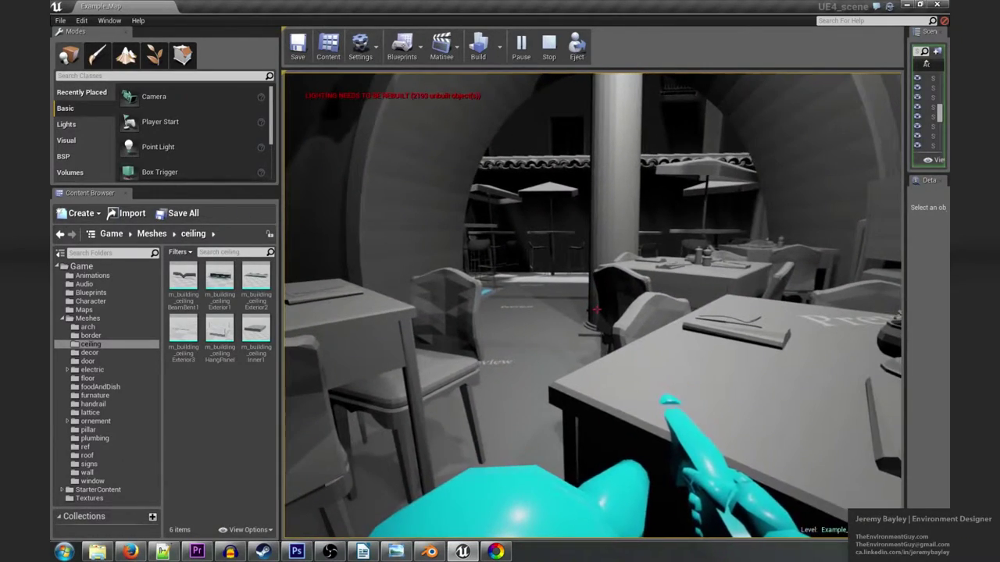
key("w")
key("w")
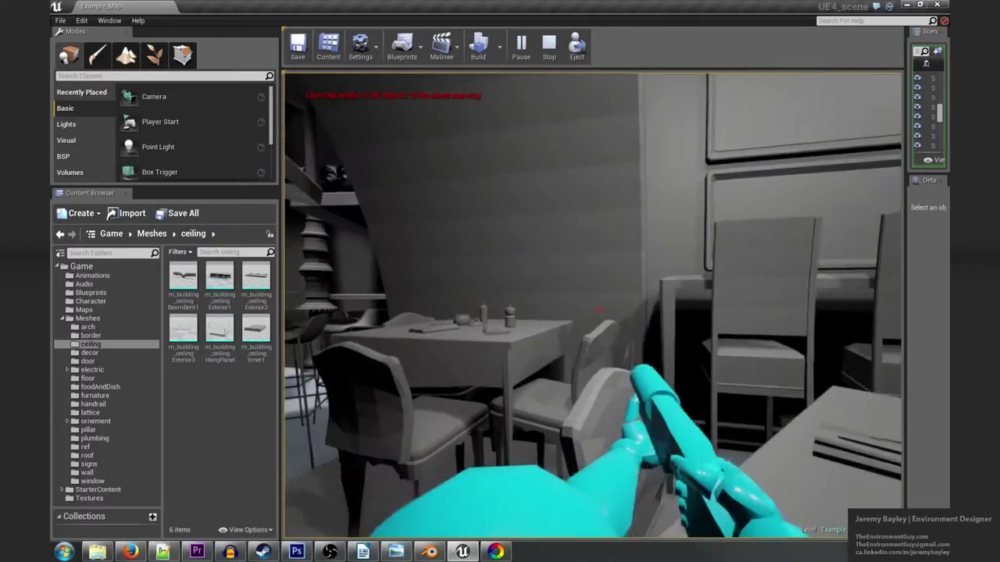
Step: Walk back out of the dining room through the patio gate to the tent and seating in the street
key("w")
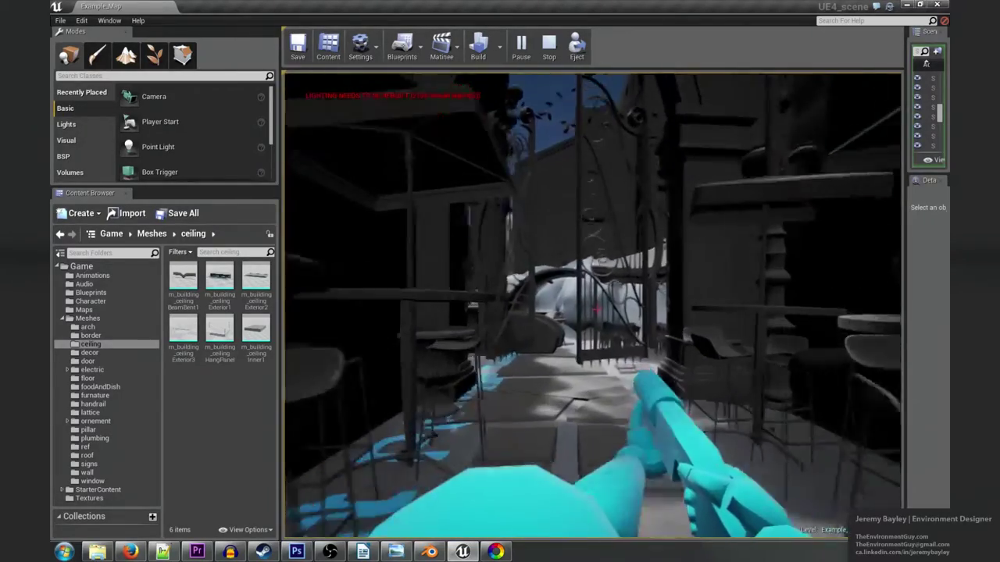
key("w")
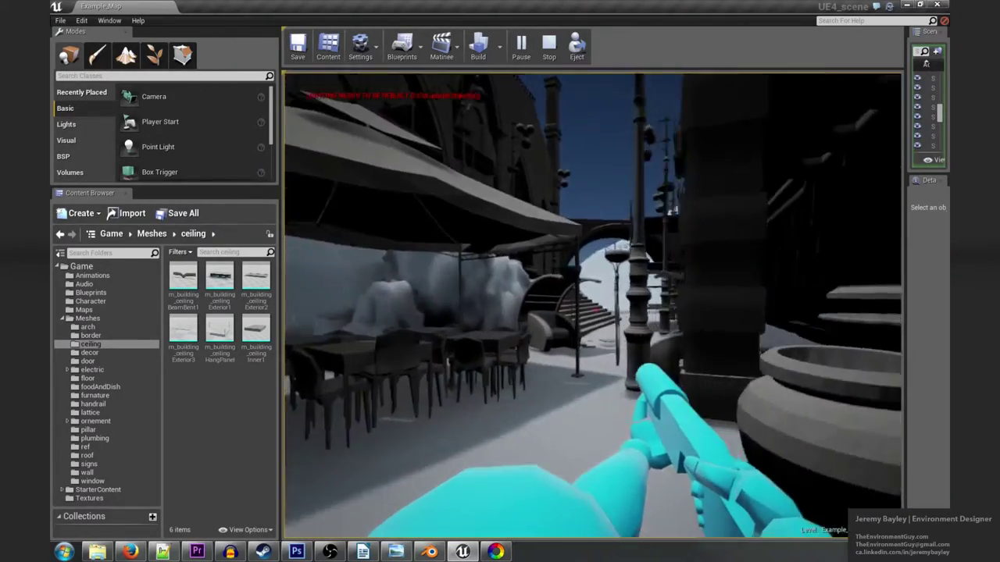
key("w")
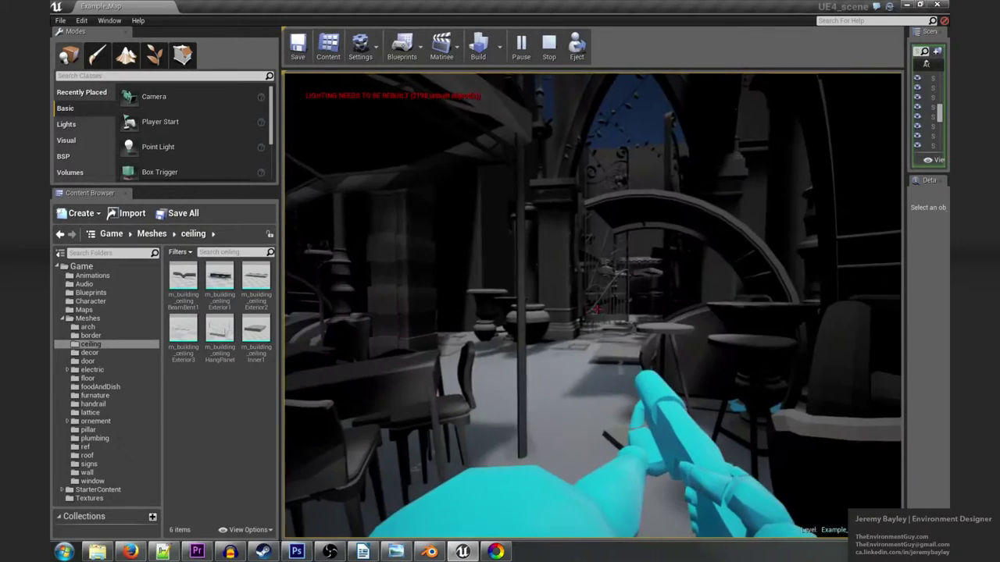
key("w")
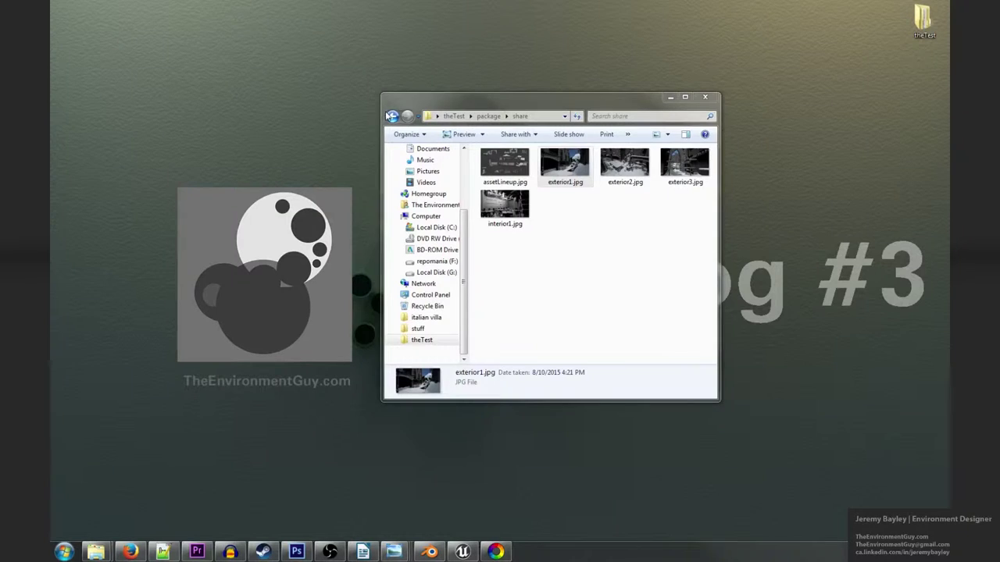
Step: Open exterior1.jpg from the share folder, browse the exterior renders through to assetLineup.jpg, and close the image
double_click(582, 157)
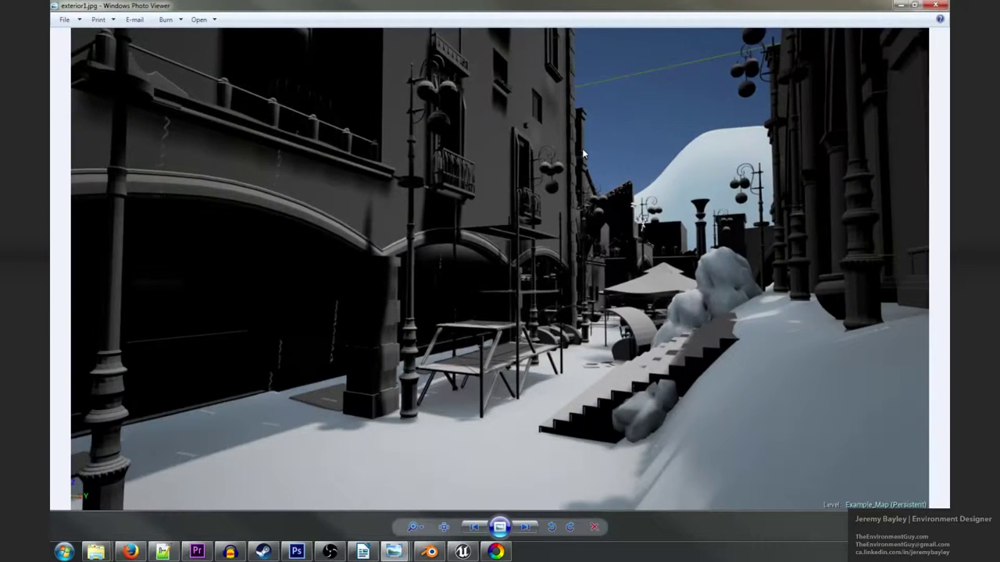
key("Right")
key("Left")
key("Right")
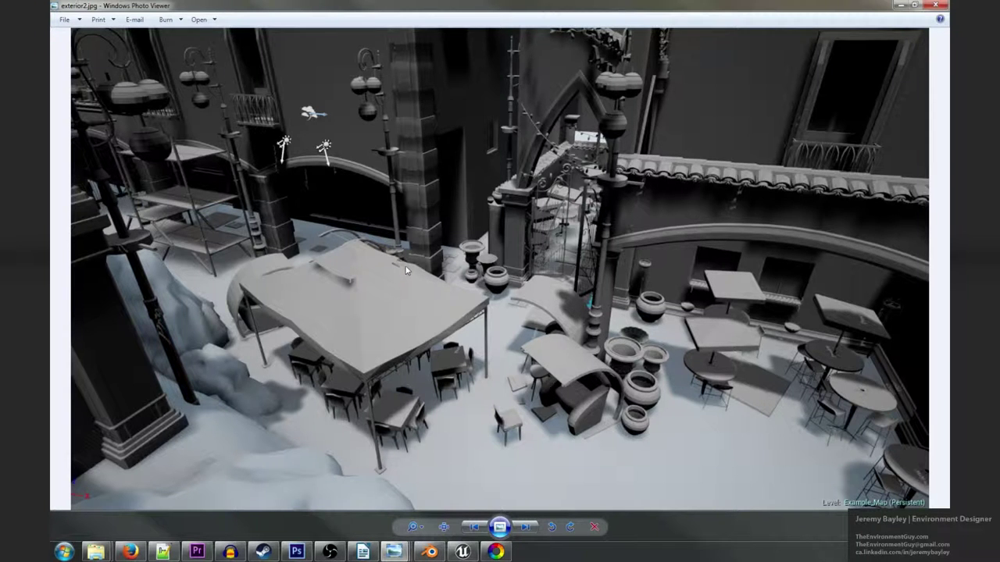
key("Right")
key("Right")
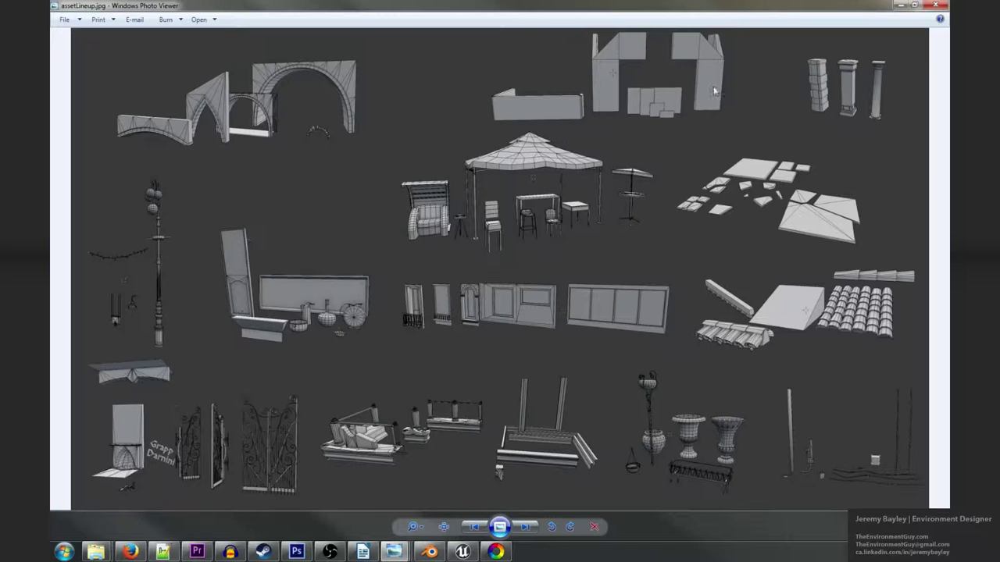
left_click_drag(785, 8, 318, 239)
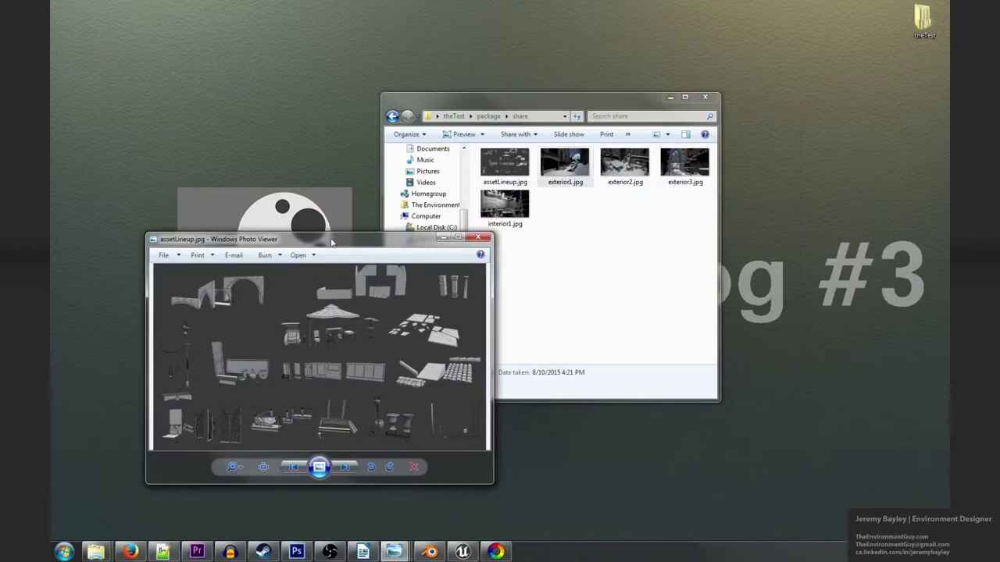
left_click(477, 234)
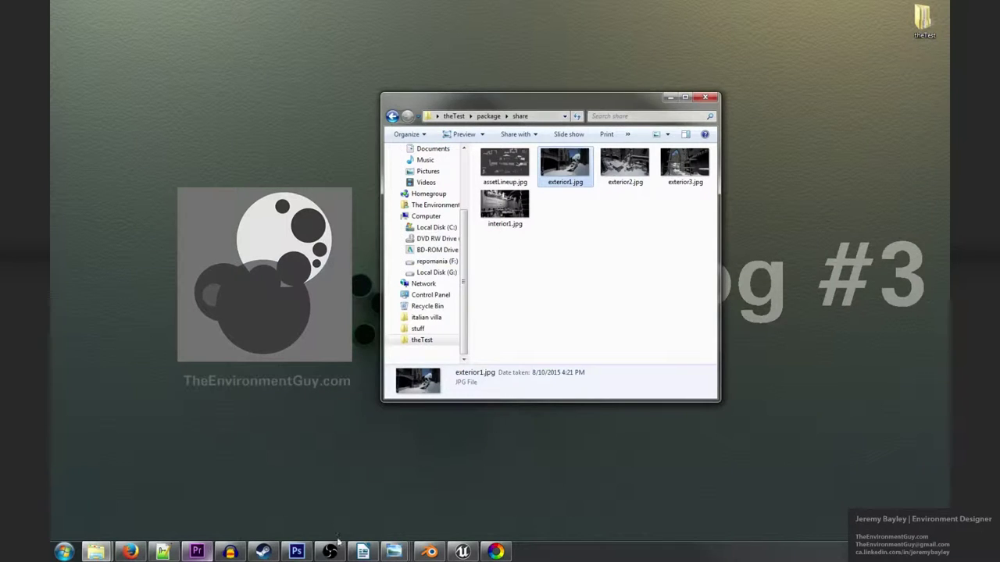
Step: Bring up the open Gears of War 3 lamp post reference and browse the following prop wireframe images
left_click(394, 553)
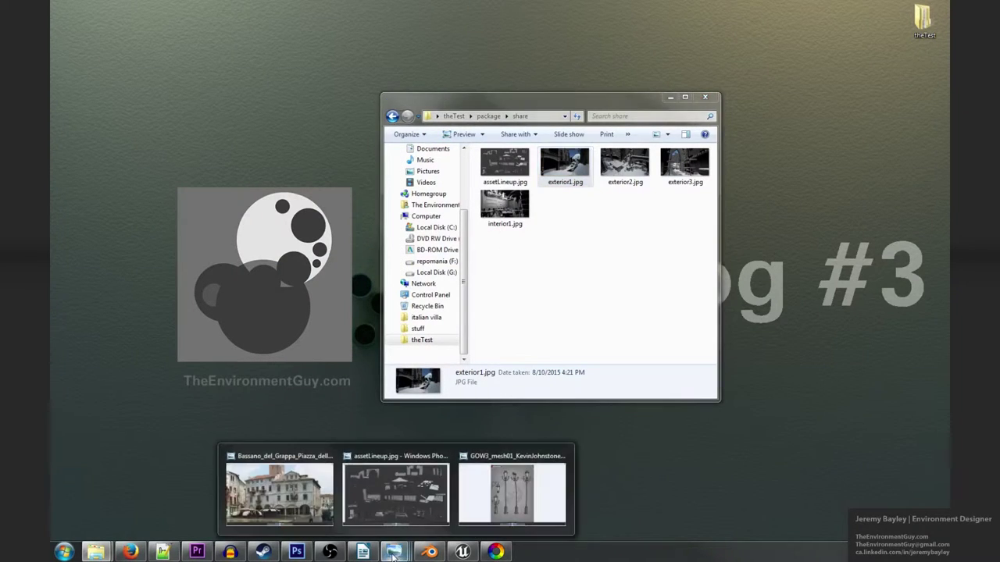
left_click(513, 490)
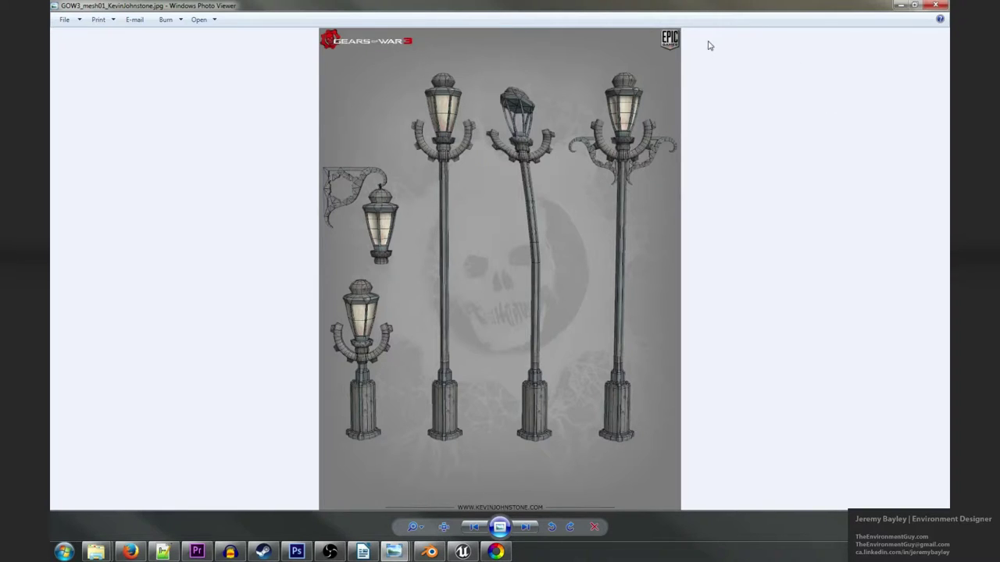
key("Right")
key("Right")
key("Right")
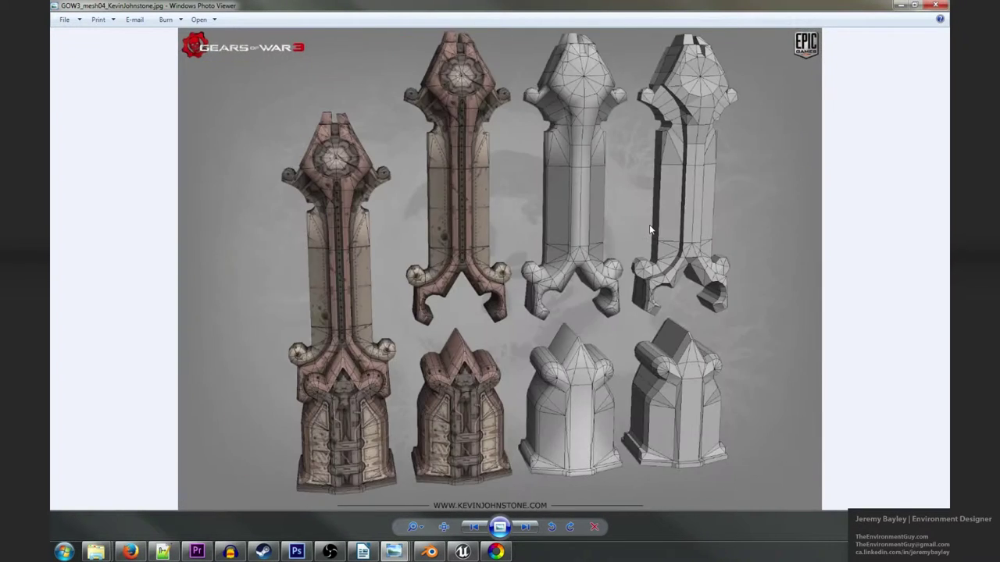
key("Right")
key("Right")
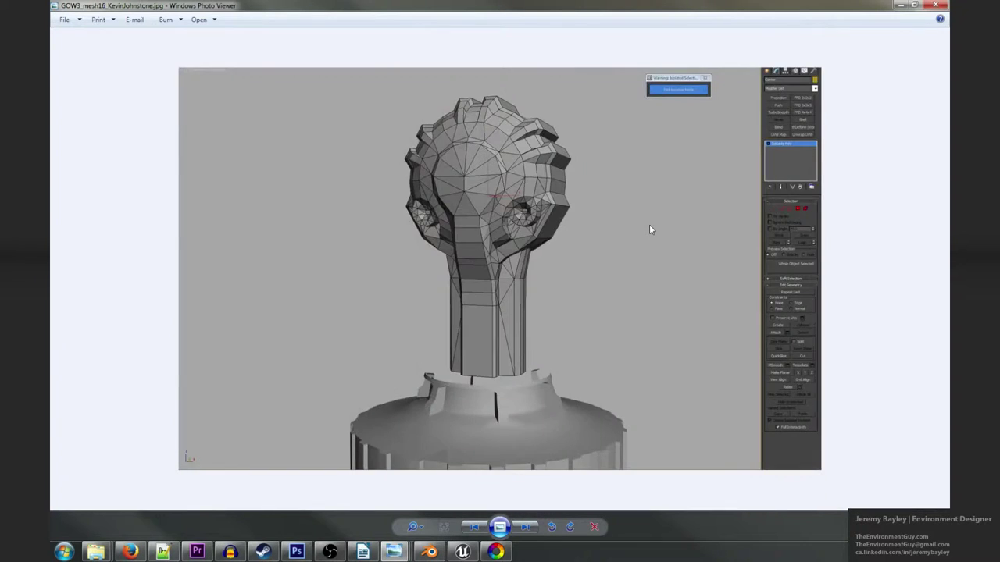
key("Right")
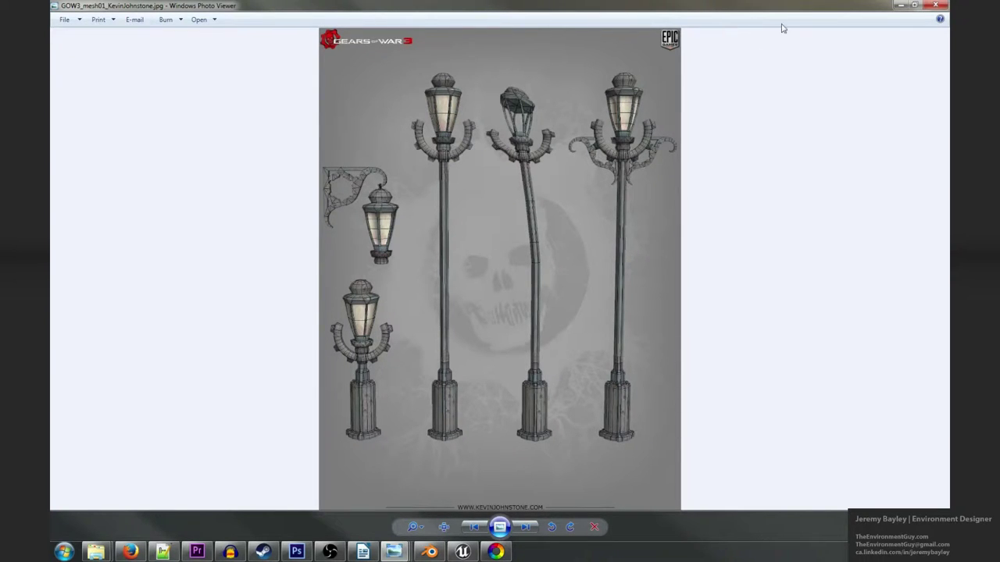
Step: Restore the lamp post reference to a smaller window, close it, and reposition the share folder window
left_click_drag(777, 11, 277, 120)
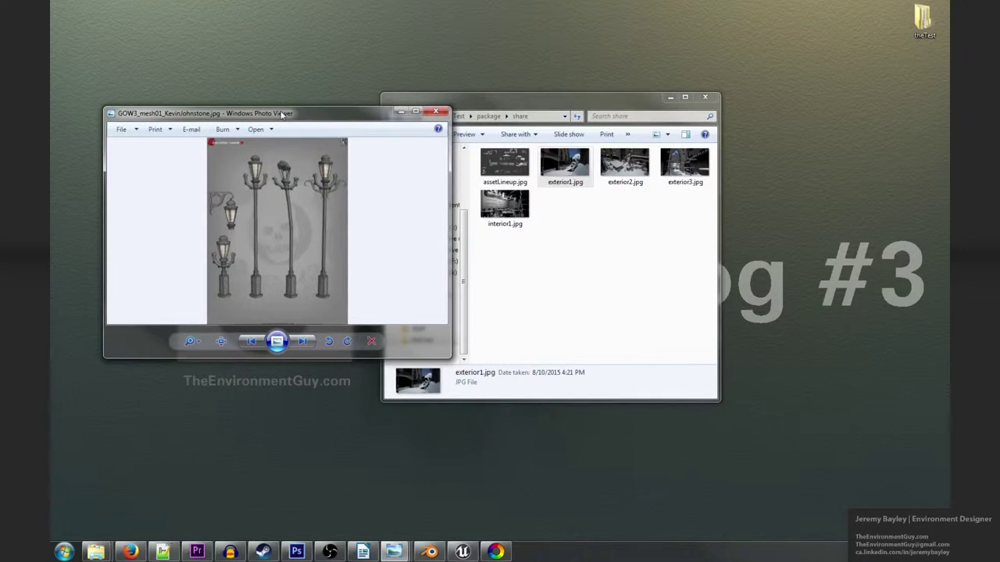
left_click(469, 96)
left_click_drag(505, 108, 630, 127)
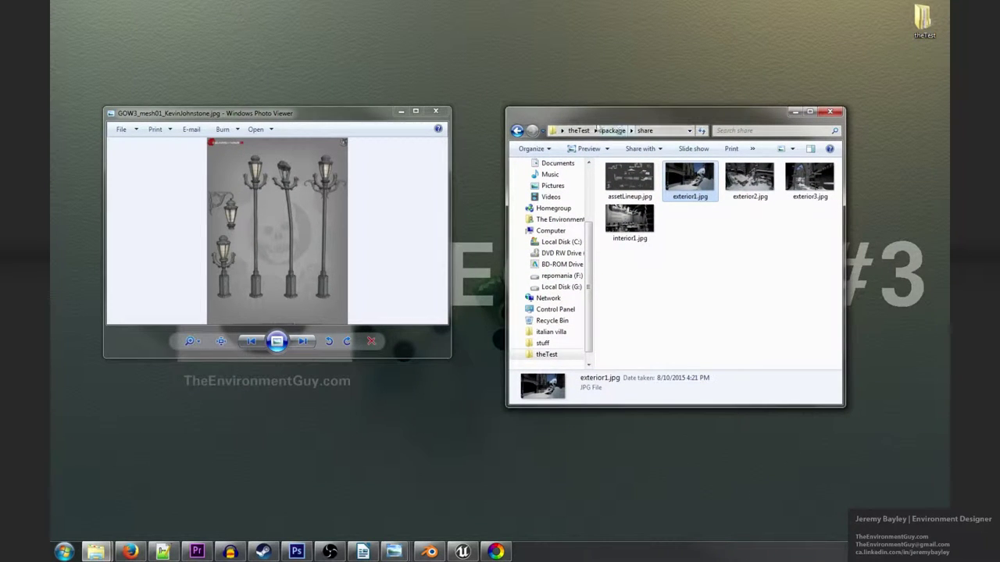
left_click(436, 112)
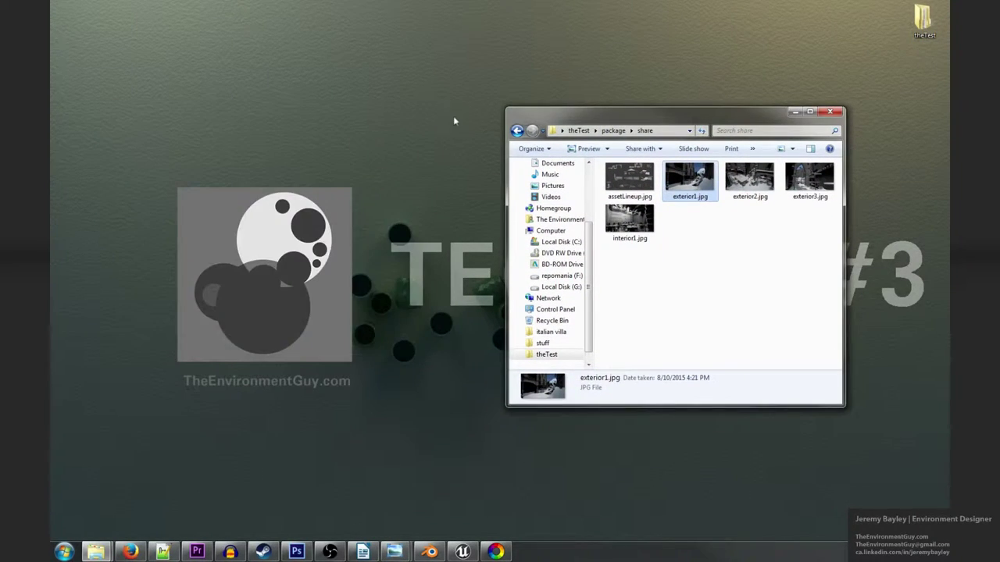
left_click_drag(567, 118, 500, 97)
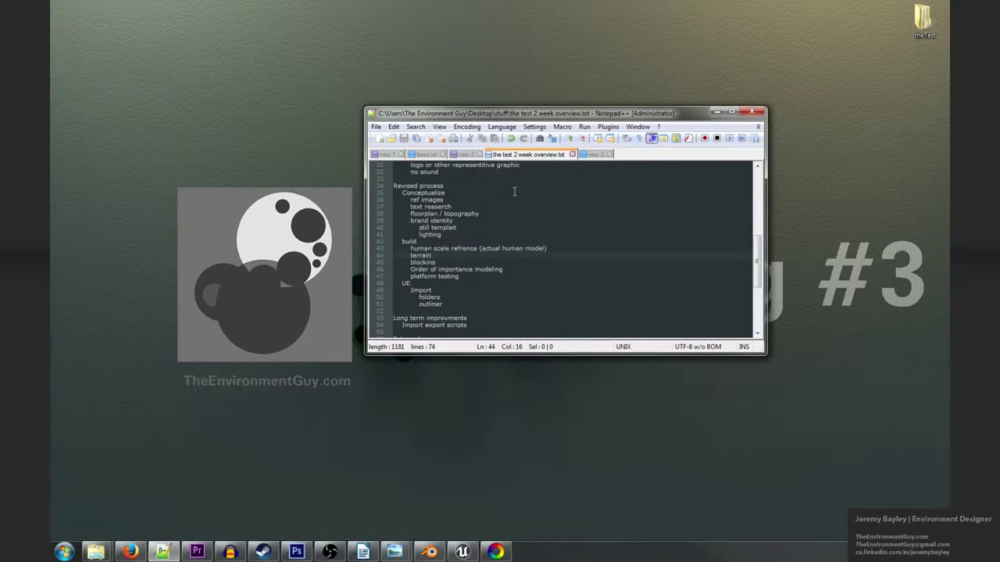
Step: Switch to Notepad++ and highlight the Conceptualize entries under Revised process in the test 2 week overview
left_click(412, 193)
mouse_move(403, 193)
left_mouse_down()
mouse_move(445, 198)
mouse_move(413, 200)
left_mouse_up()
left_click_drag(459, 220, 415, 208)
left_click(456, 228)
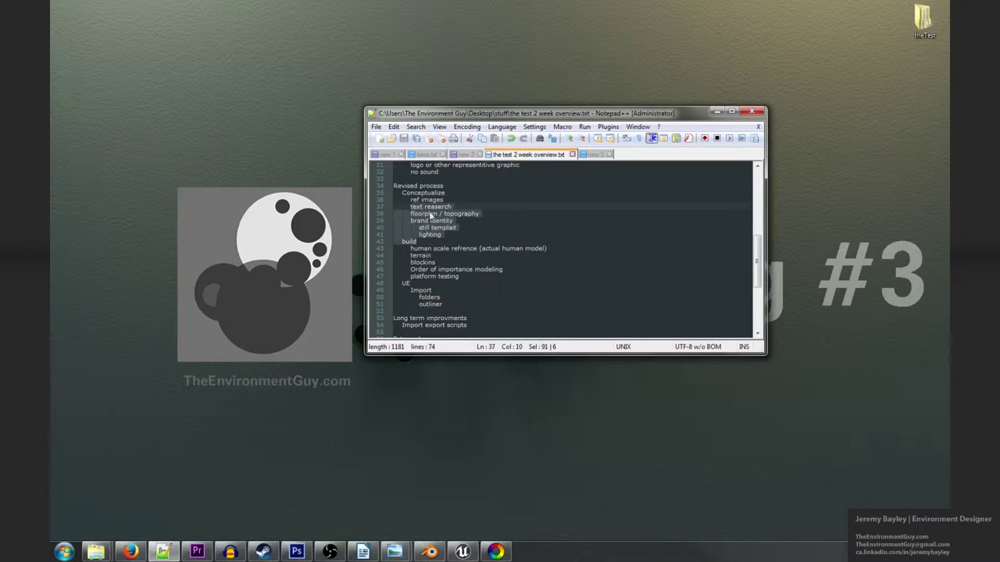
Step: Highlight the "still templait" entry and the lighting entry under brand identity in the overview notes
left_click(457, 227)
left_click_drag(464, 227, 418, 227)
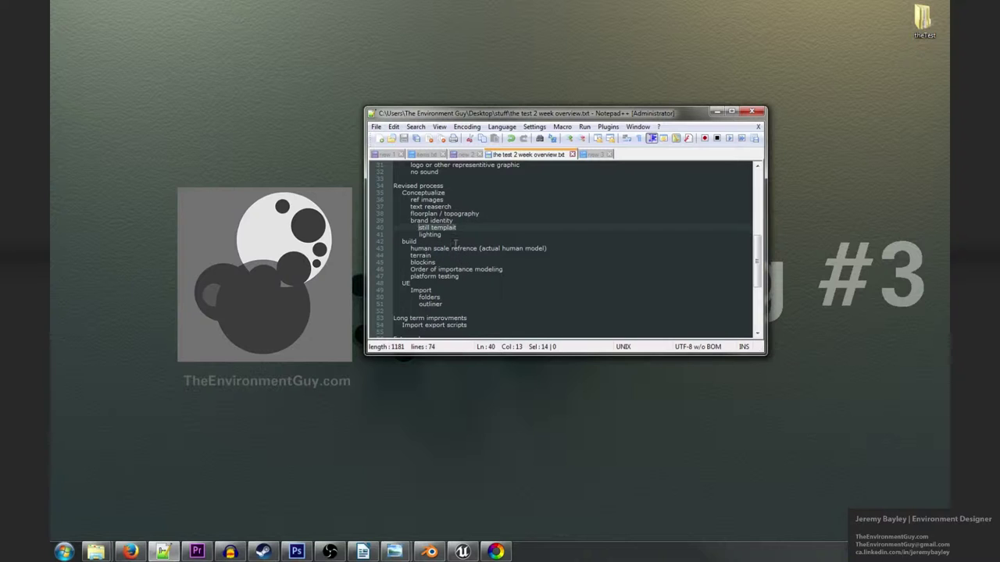
scroll(455, 242, "down", 1)
left_click_drag(455, 214, 424, 214)
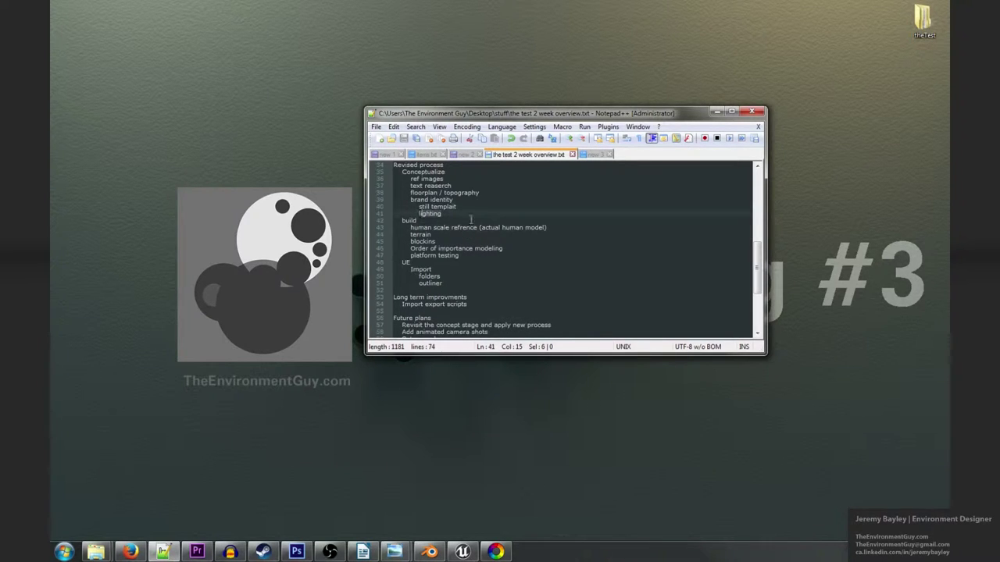
Step: Switch to Blender and survey the whole modular mesh kit, from the arches to the roof tiles and windows
left_click(430, 551)
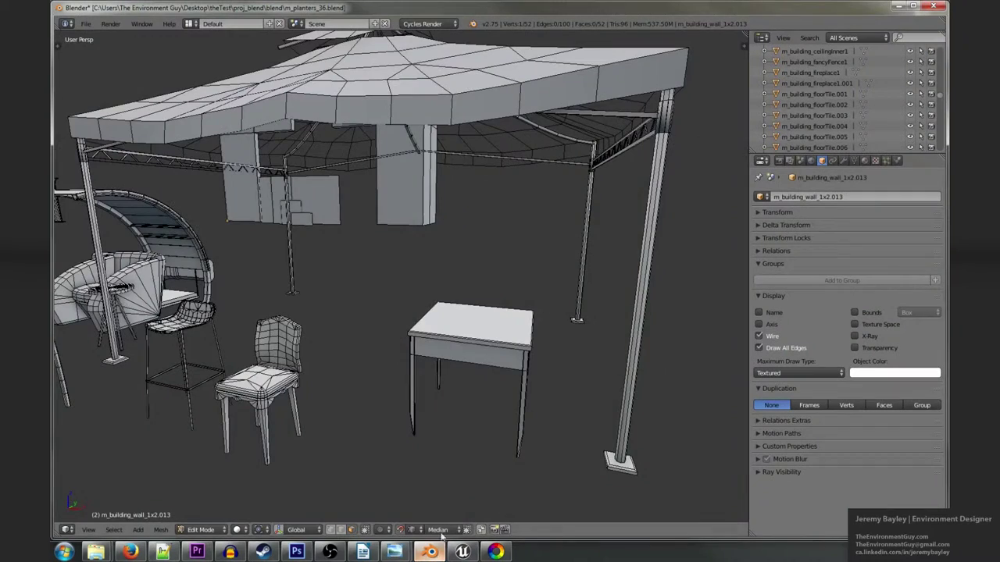
scroll(519, 243, "down", 8)
middle_click_drag(519, 243, 395, 189)
scroll(481, 270, "up", 3)
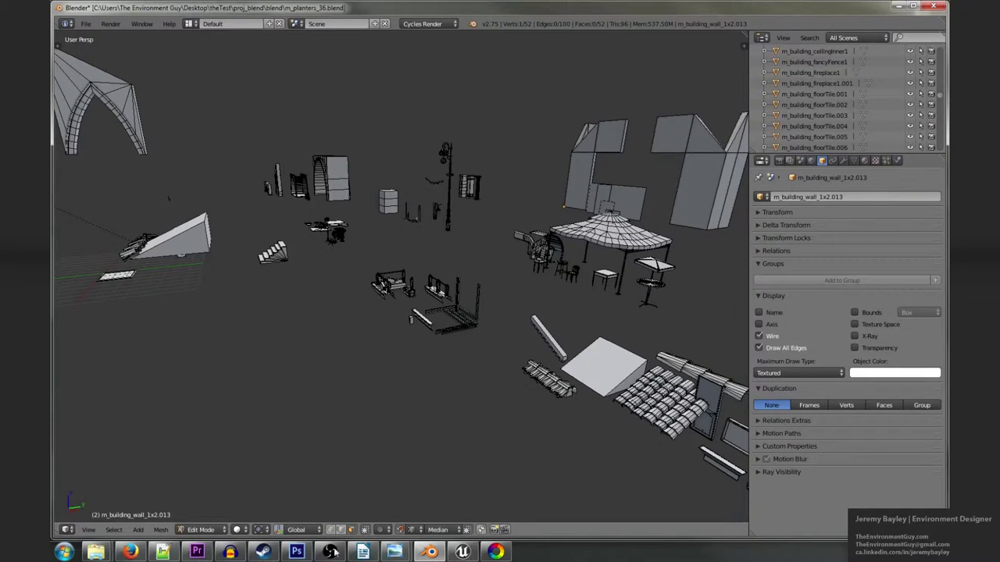
scroll(409, 378, "down", 4)
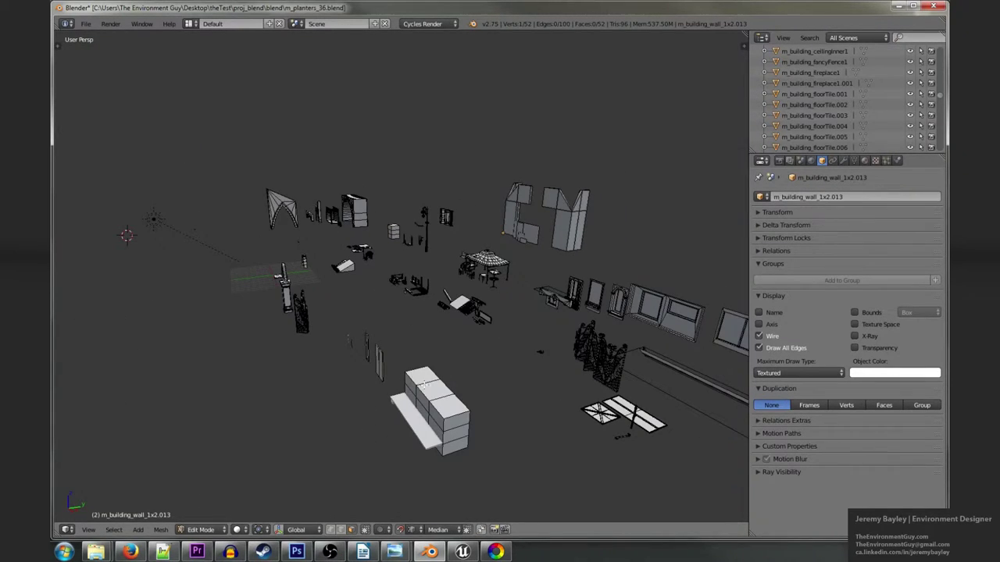
Step: Maximize the 3D view, return to Object Mode, and inspect the assembled building scene from several angles
key("shift+space")
key("Tab")
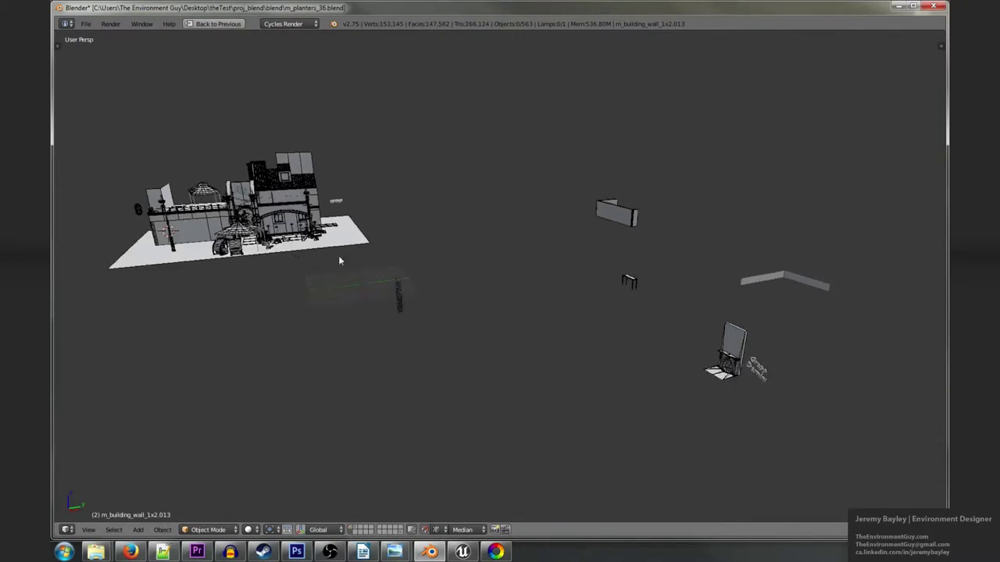
scroll(338, 258, "up", 5)
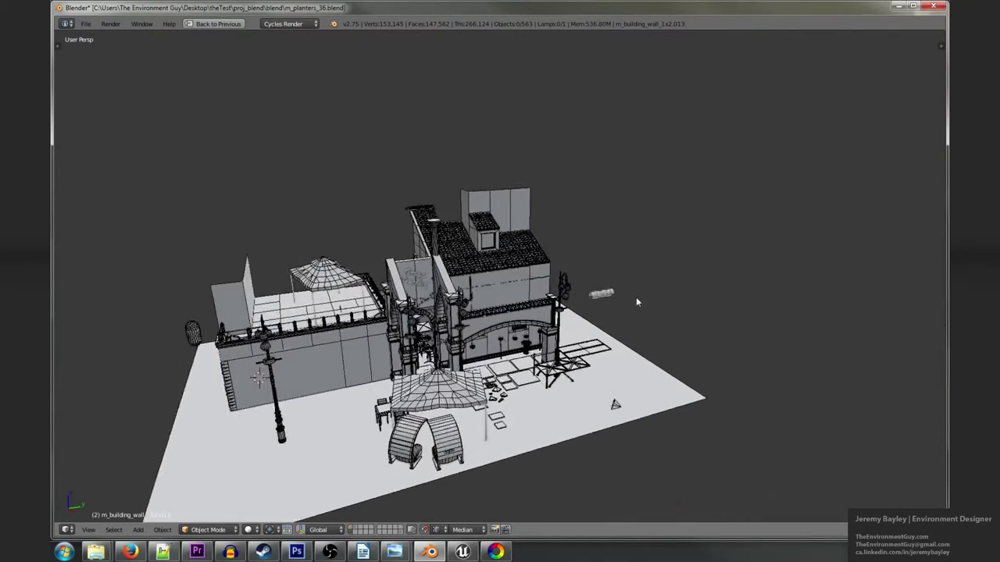
middle_click_drag(636, 302, 237, 129)
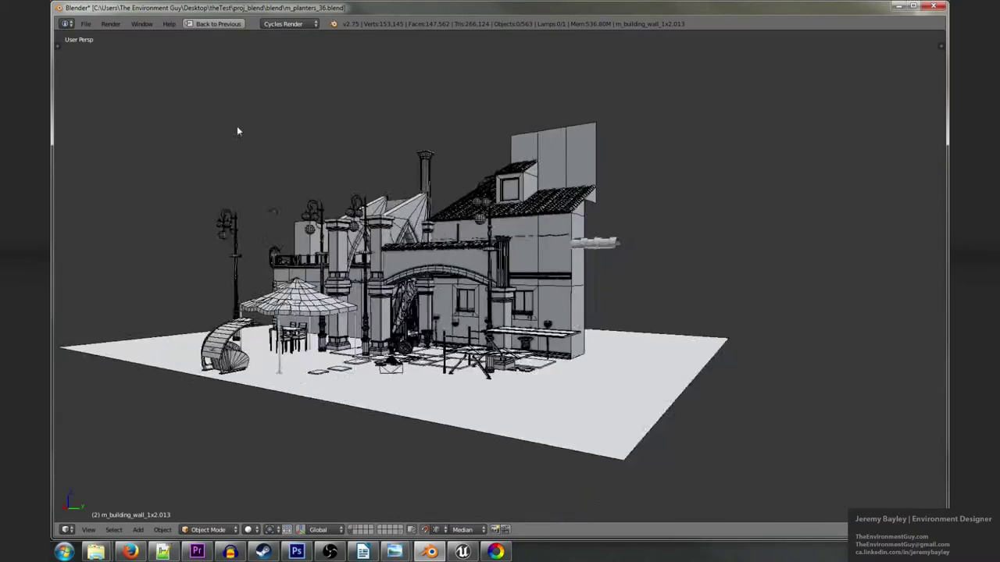
scroll(475, 243, "up", 2)
scroll(501, 257, "down", 5)
scroll(524, 257, "down", 2)
middle_click_drag(523, 253, 502, 266)
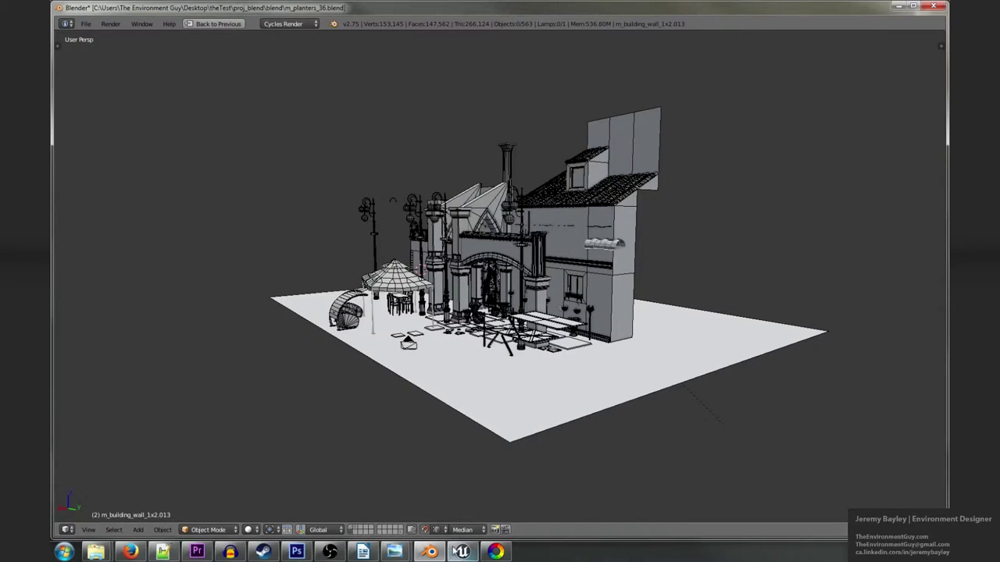
Step: Switch to the Unreal Editor, look around the level in the viewport, and minimize the editor to return to Blender
left_click(462, 551)
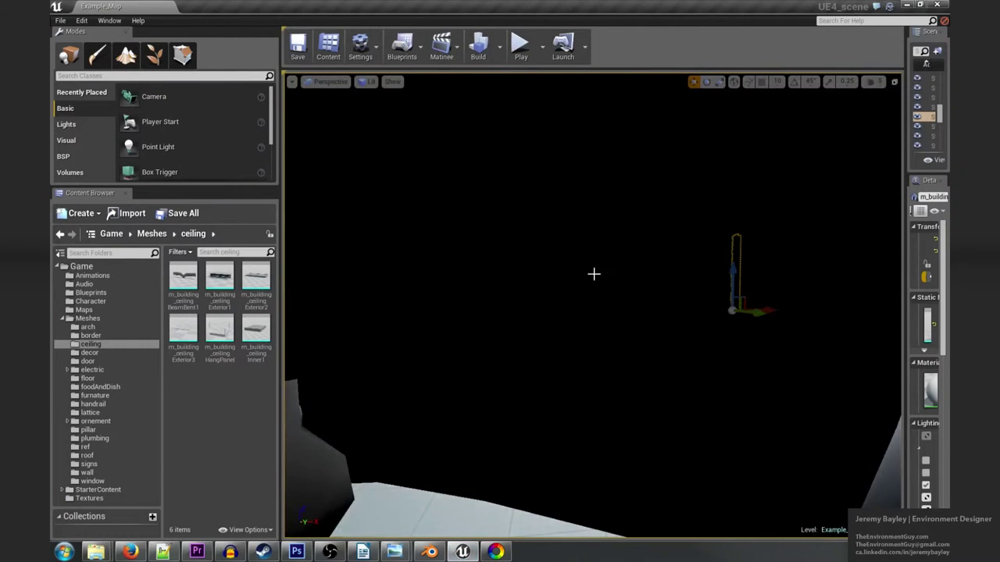
right_click_drag(594, 274, 680, 200)
scroll(648, 257, "up", 1)
right_click_drag(602, 250, 594, 242)
left_click(905, 5)
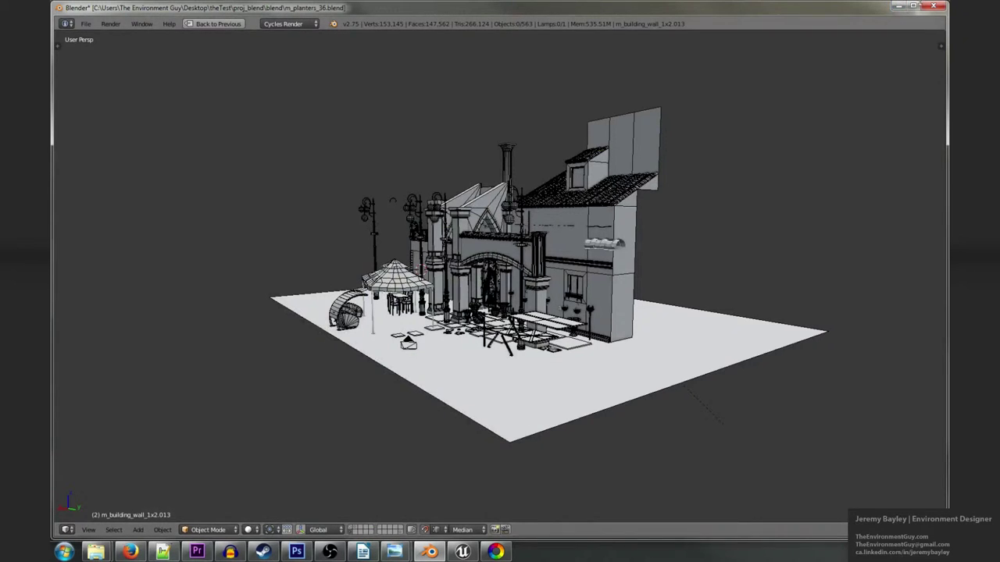
Step: Minimize Blender, switch to the Unreal Editor, and fly through the level past the stairs to the covered seat
left_click(897, 6)
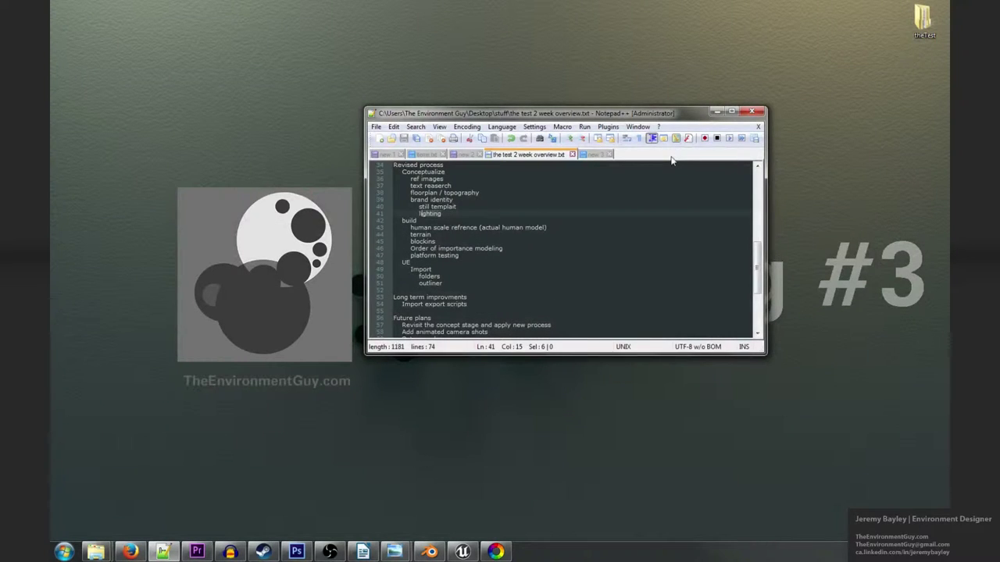
left_click(561, 206)
left_click(462, 551)
right_click_drag(594, 305, 658, 286)
key("w")
key("w")
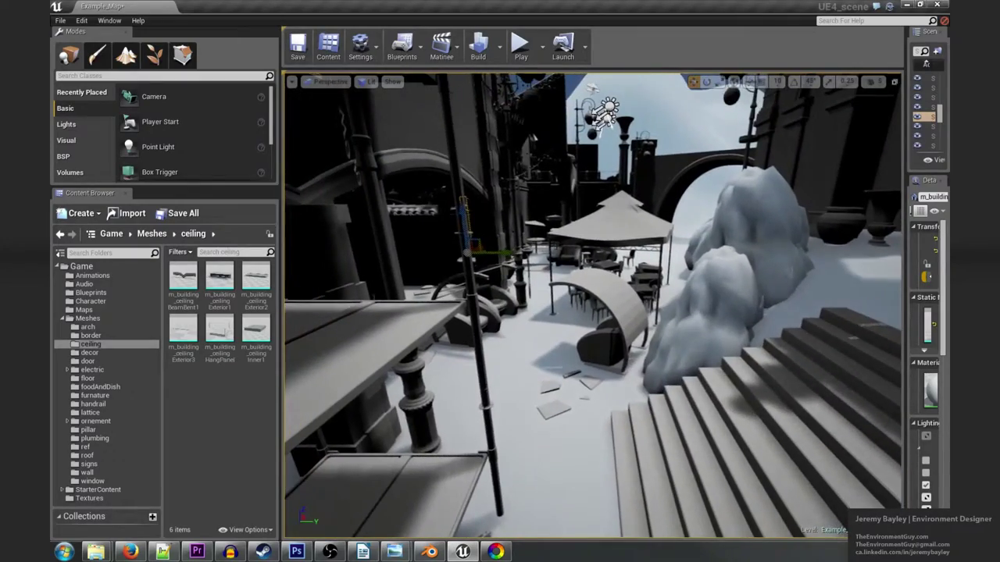
key("w")
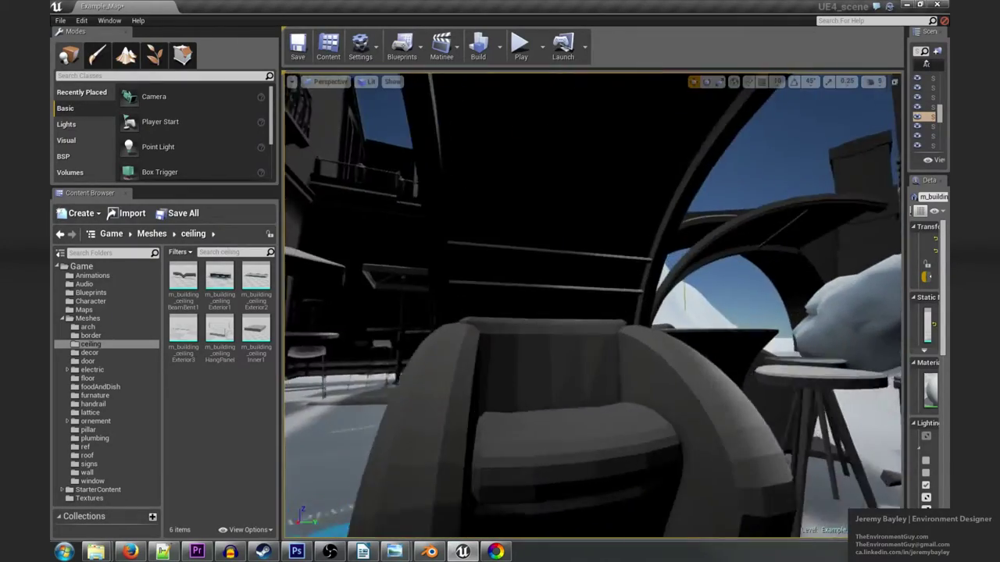
Step: Inspect the level from above and at street level, and minimize the editor to return to the overview notes
right_click_drag(594, 305, 687, 305)
key("w")
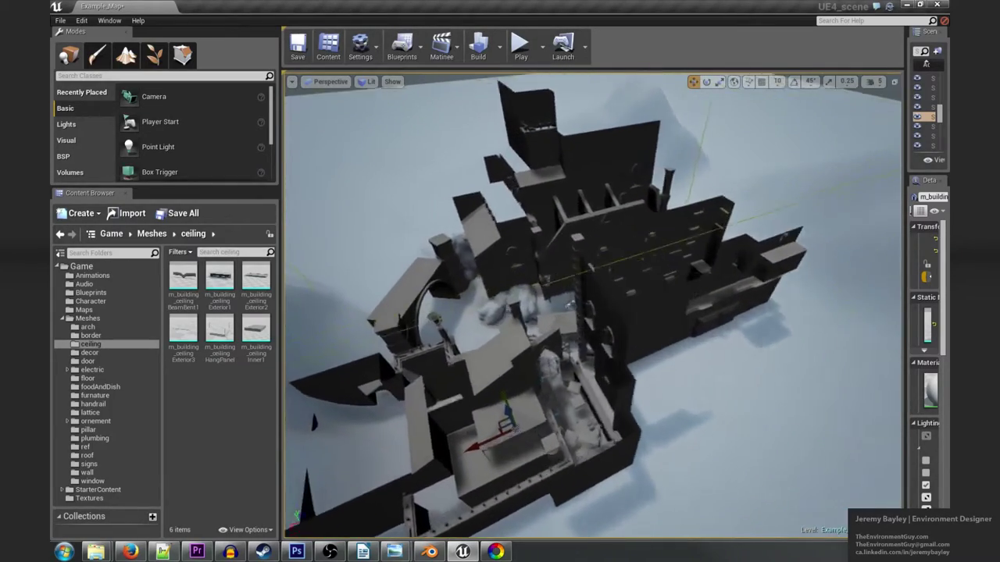
mouse_move(592, 305)
right_mouse_down()
mouse_move(593, 257)
mouse_move(592, 359)
mouse_move(592, 305)
right_mouse_up()
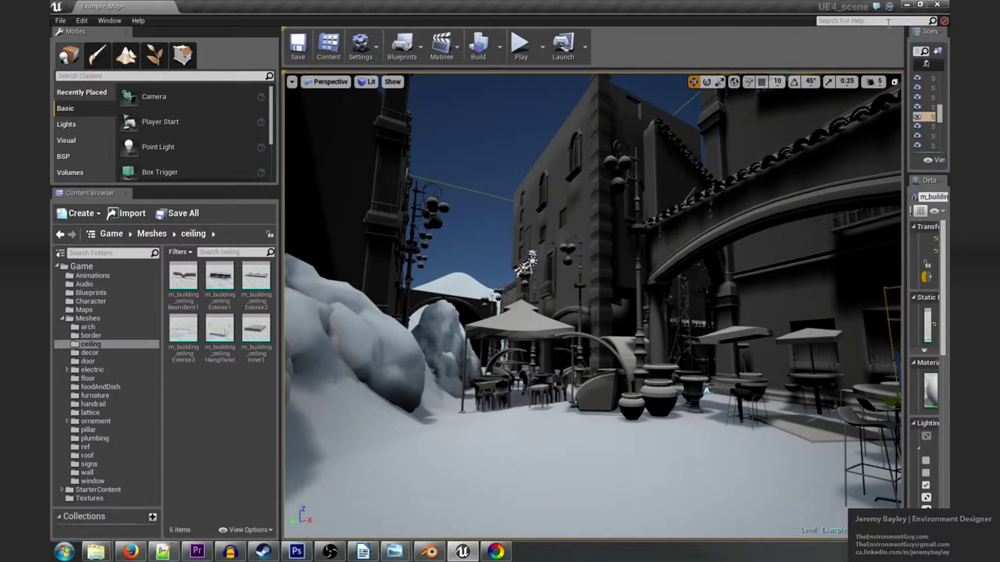
left_click(906, 7)
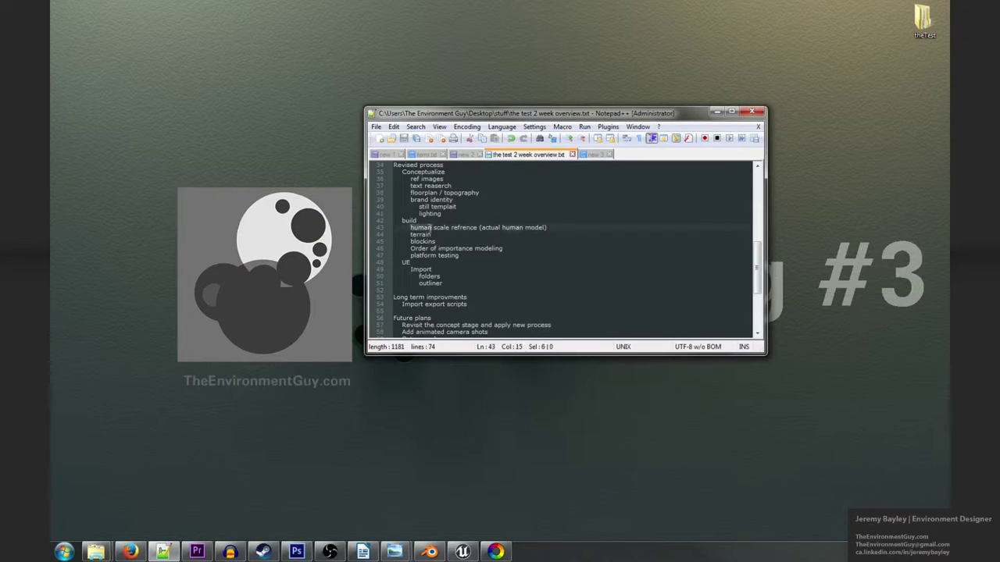
Step: Highlight the human scale reference entry and the terrain entry under build in the revised process notes
left_click_drag(410, 228, 502, 232)
left_click(501, 232)
left_click_drag(453, 234, 403, 238)
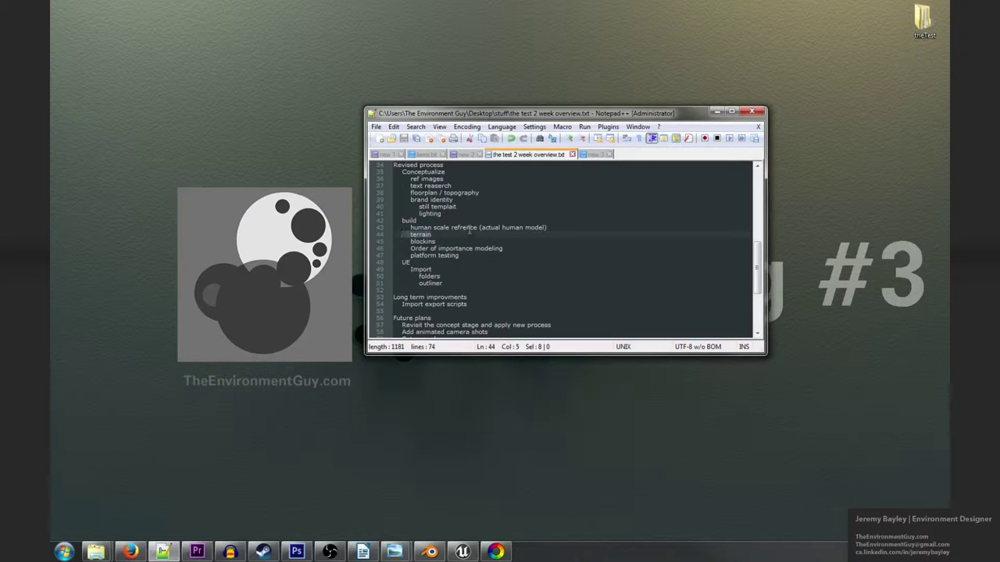
Step: Highlight the "platform testing" entry under build, and place the cursor on the folders entry under Import
left_click(487, 250)
left_click(491, 258)
key("ctrl+shift+Left")
key("ctrl+shift+Left")
left_click(494, 256)
left_click(504, 276)
Step: Highlight the "Import export scripts" entry under the long-term improvements heading and review the sections around it
scroll(505, 276, "down", 3)
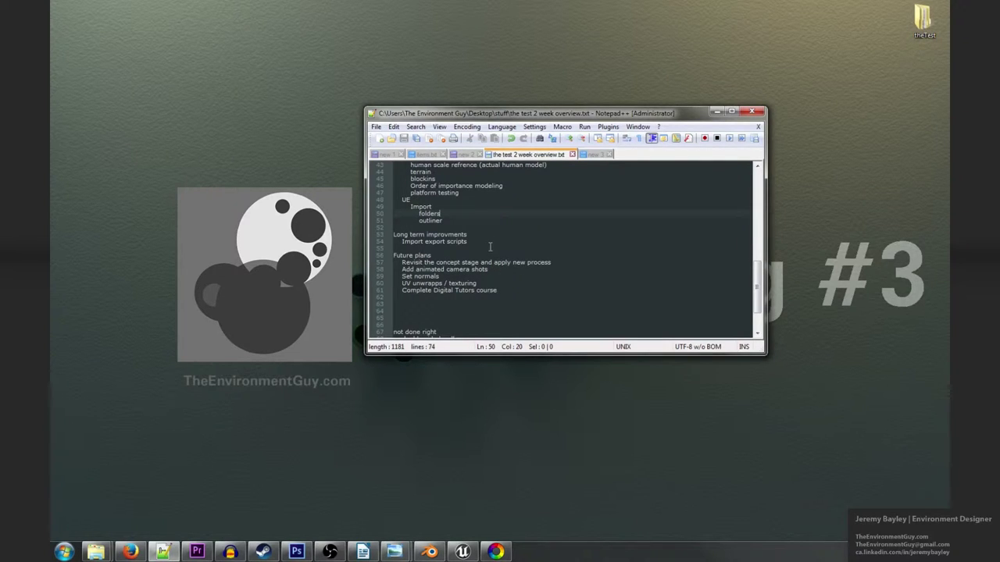
left_click_drag(478, 247, 409, 242)
left_click(478, 243)
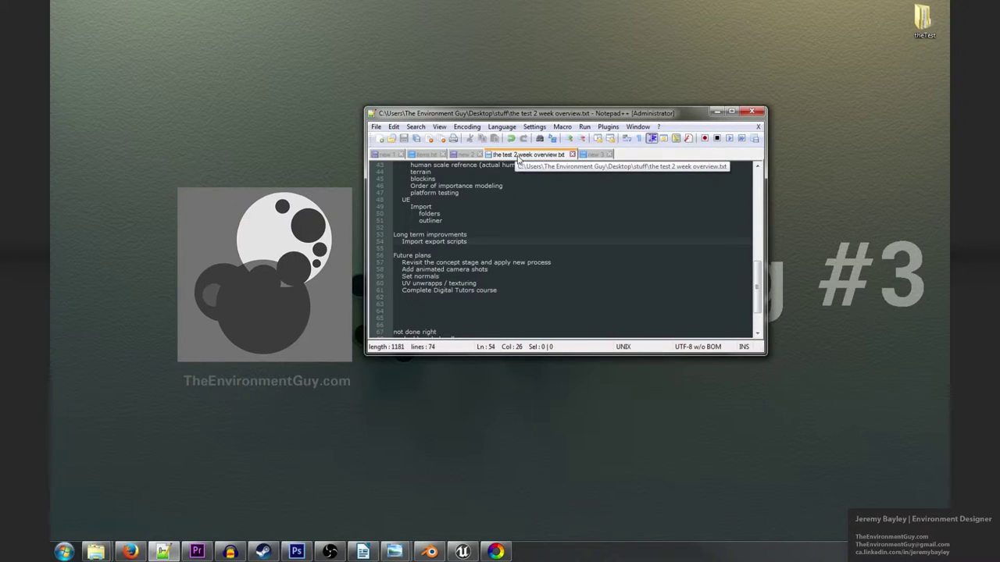
left_click(525, 214)
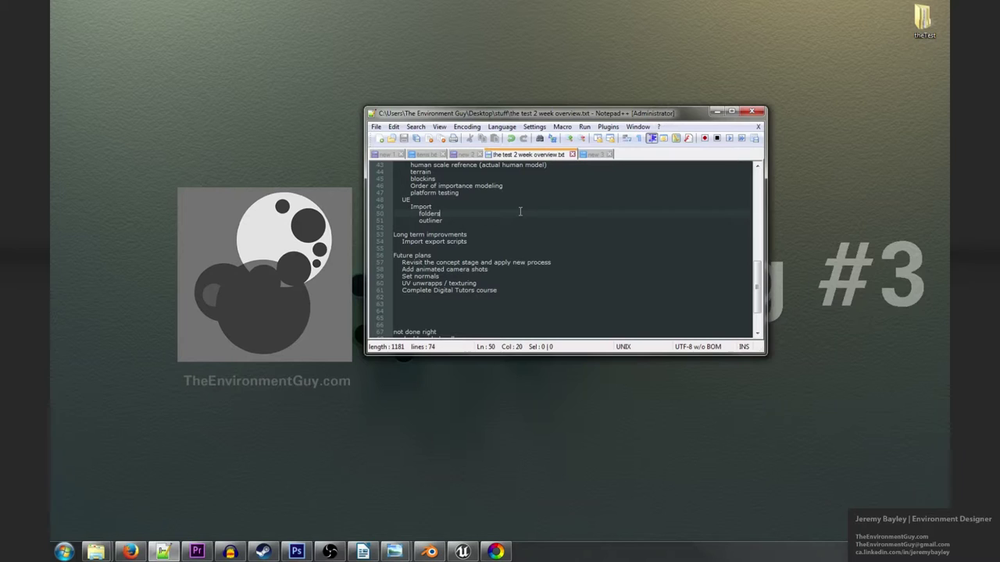
scroll(520, 212, "down", 1)
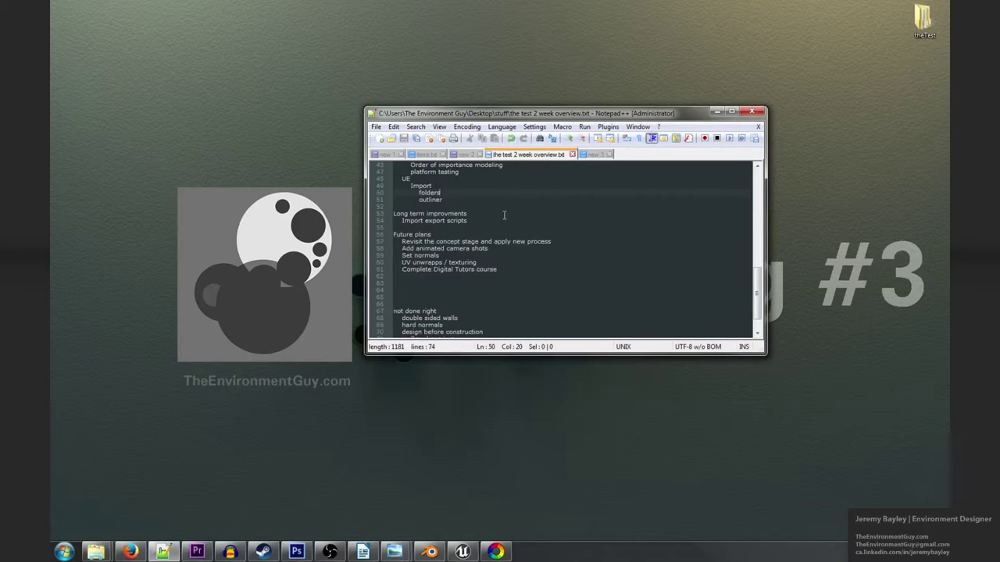
left_click(502, 221)
scroll(525, 228, "up", 2)
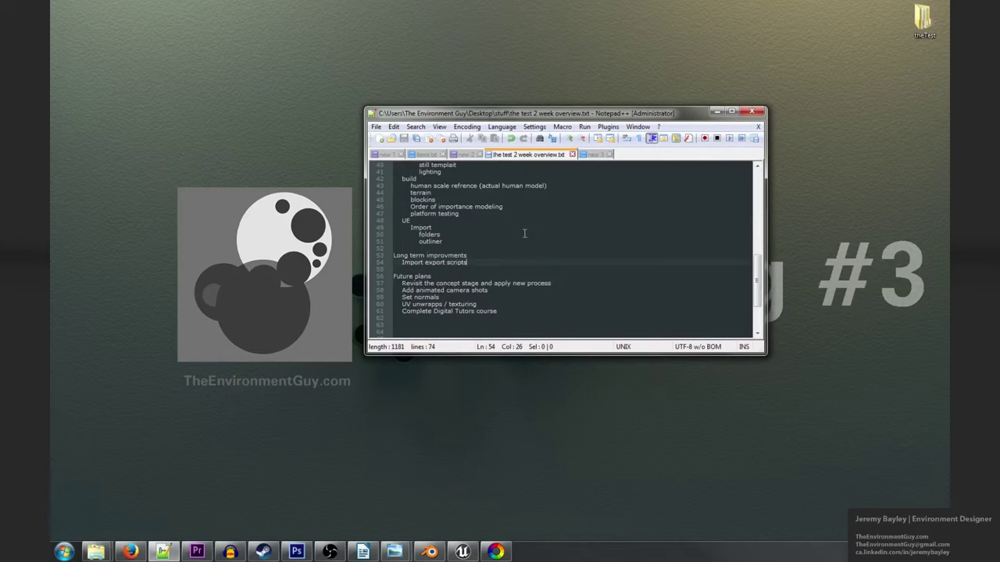
scroll(527, 226, "down", 2)
scroll(526, 226, "up", 1)
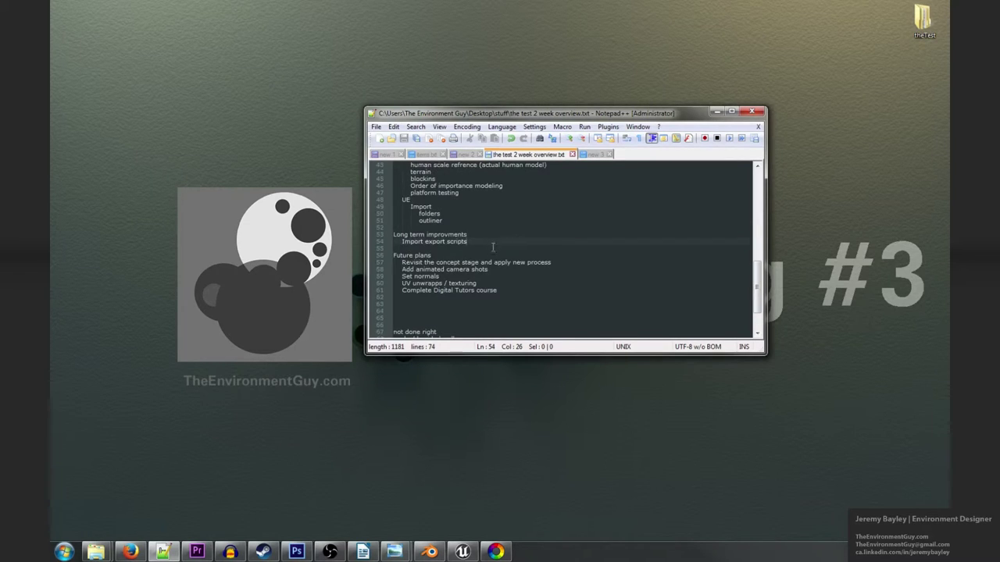
Step: Insert an extra blank line above the "Future plans" heading
left_click(493, 248)
scroll(469, 253, "down", 2)
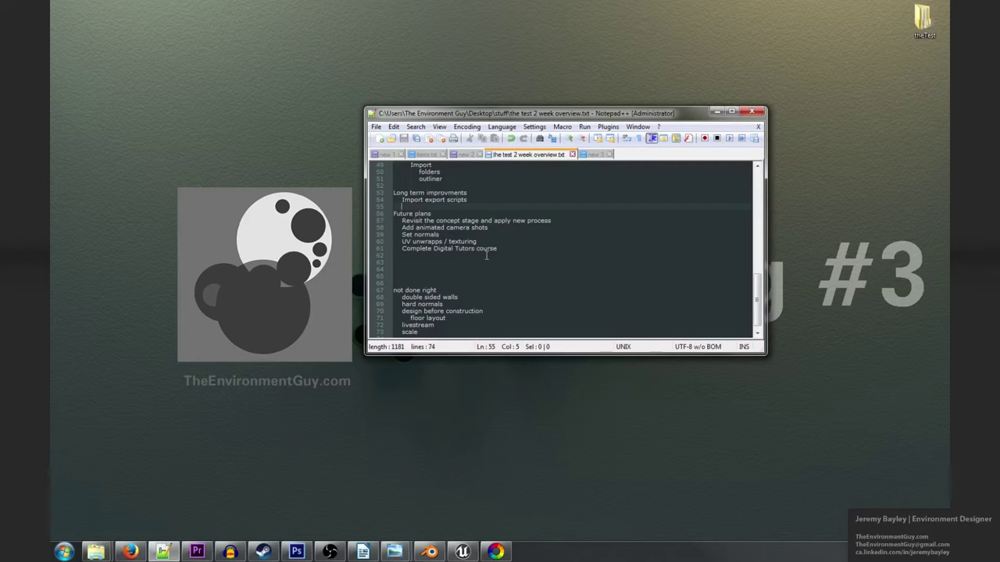
key("Return")
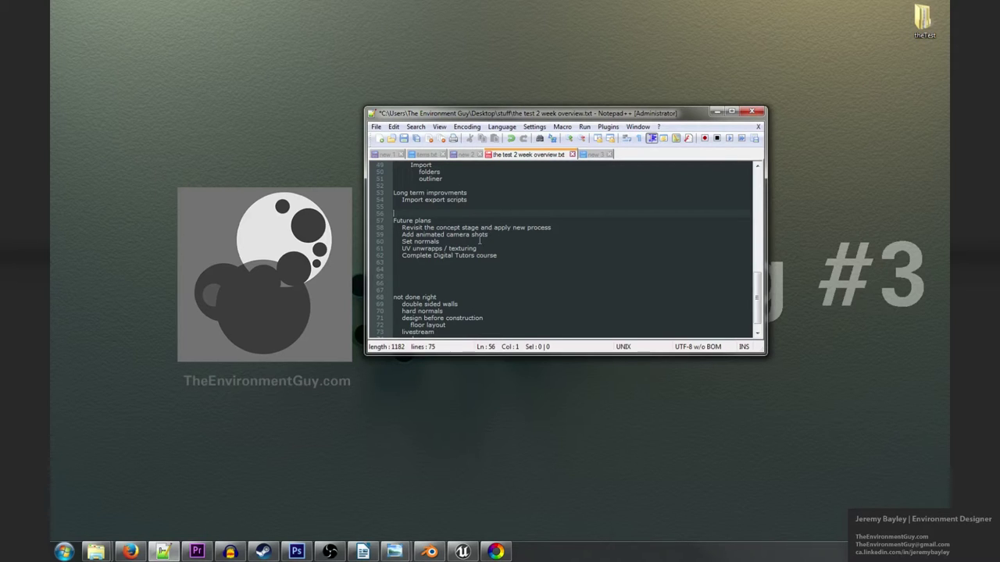
Step: Highlight the "Set normals" entry, then switch to the Unreal Editor to inspect the faceted pots up close and return to the notes
left_click_drag(439, 248, 403, 241)
left_click(417, 242)
left_click(462, 553)
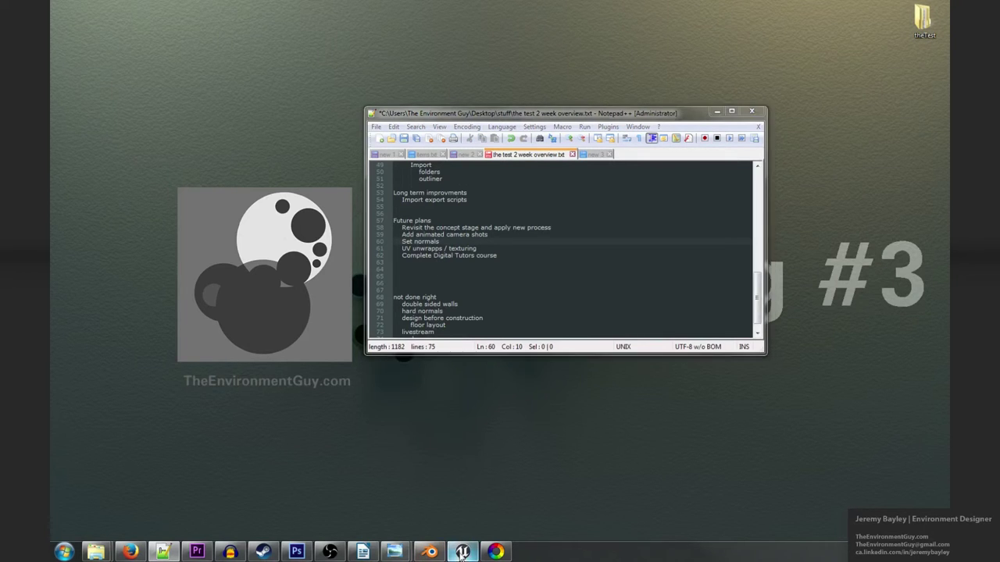
right_click_drag(482, 395, 598, 357)
key("w")
key("w")
key("s")
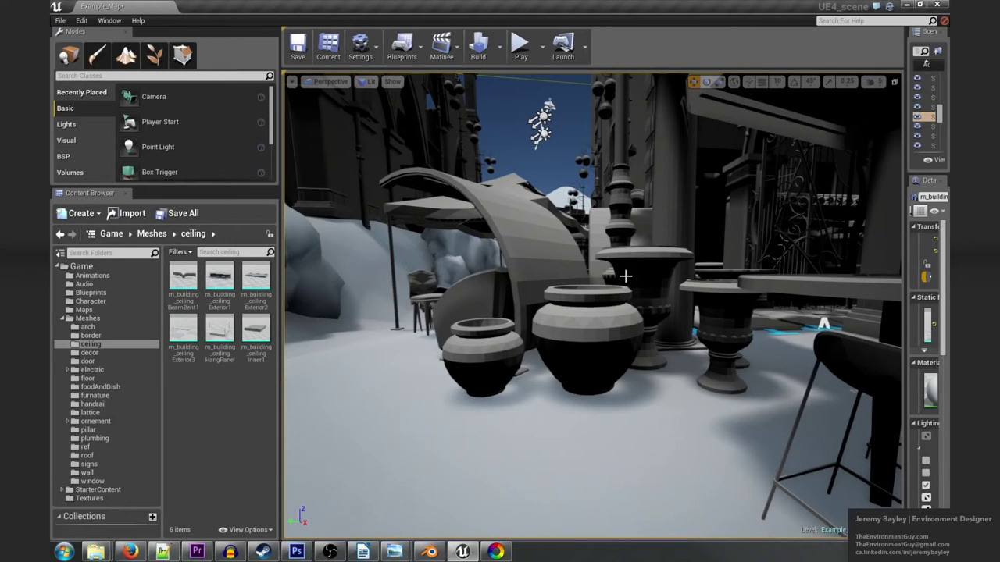
right_click_drag(626, 276, 619, 283)
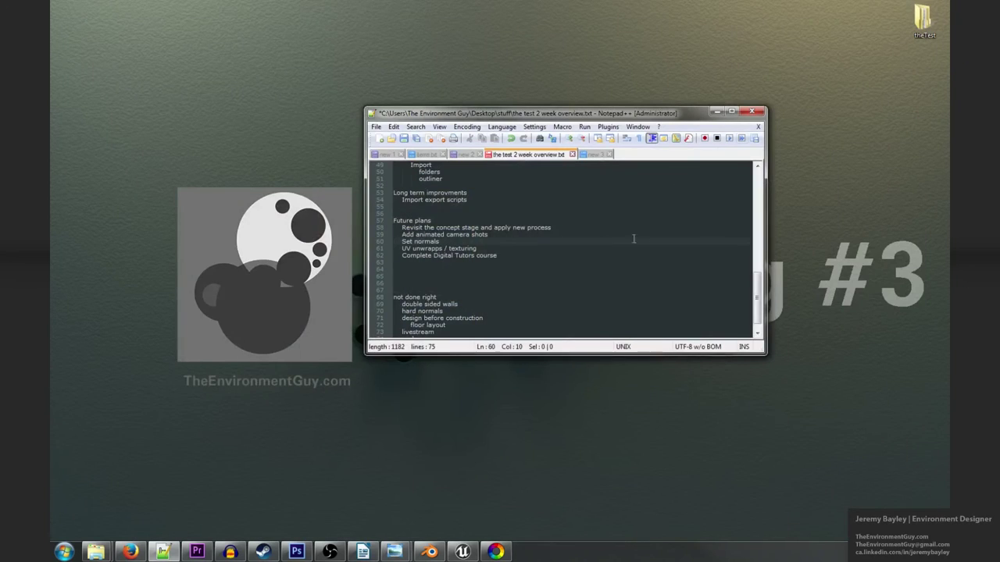
Step: Highlight the "Complete Digital Tutors course" entry under Future plans, and review the notes down to the "not done right" list
left_click(535, 263)
left_click(502, 249)
left_click_drag(501, 255, 392, 255)
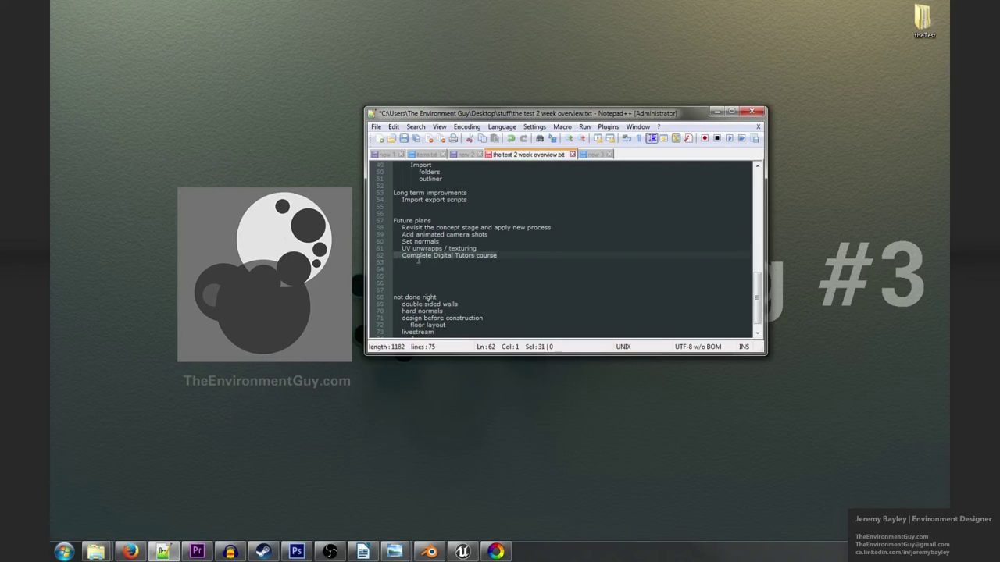
left_click(579, 234)
scroll(559, 236, "up", 1)
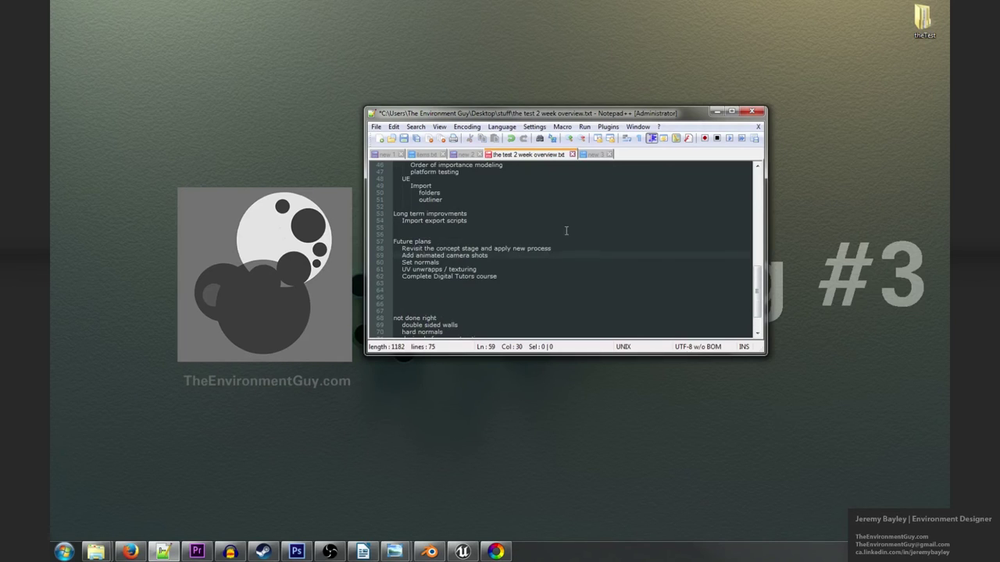
scroll(760, 285, "up", 3)
scroll(760, 285, "down", 3)
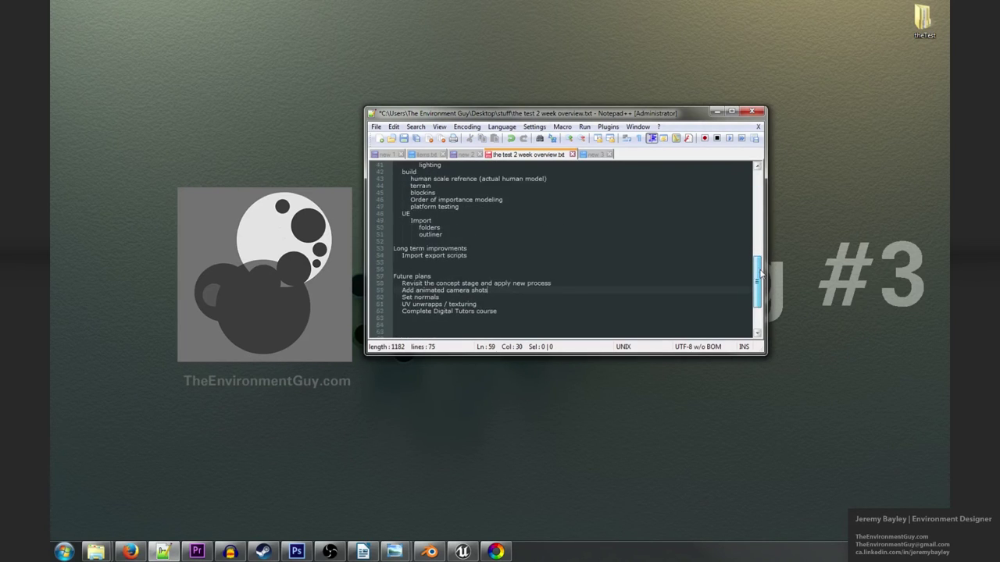
left_click_drag(772, 285, 777, 293)
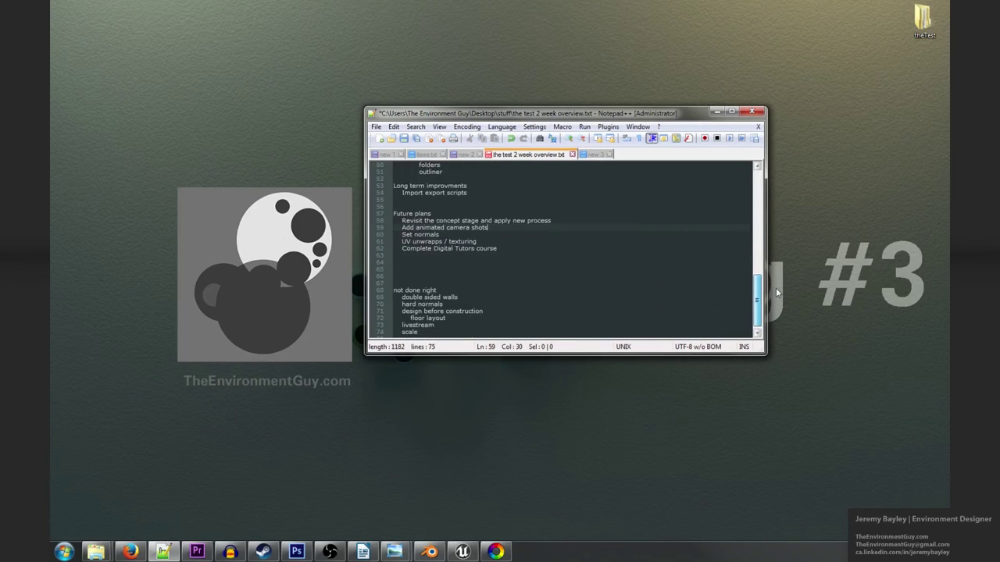